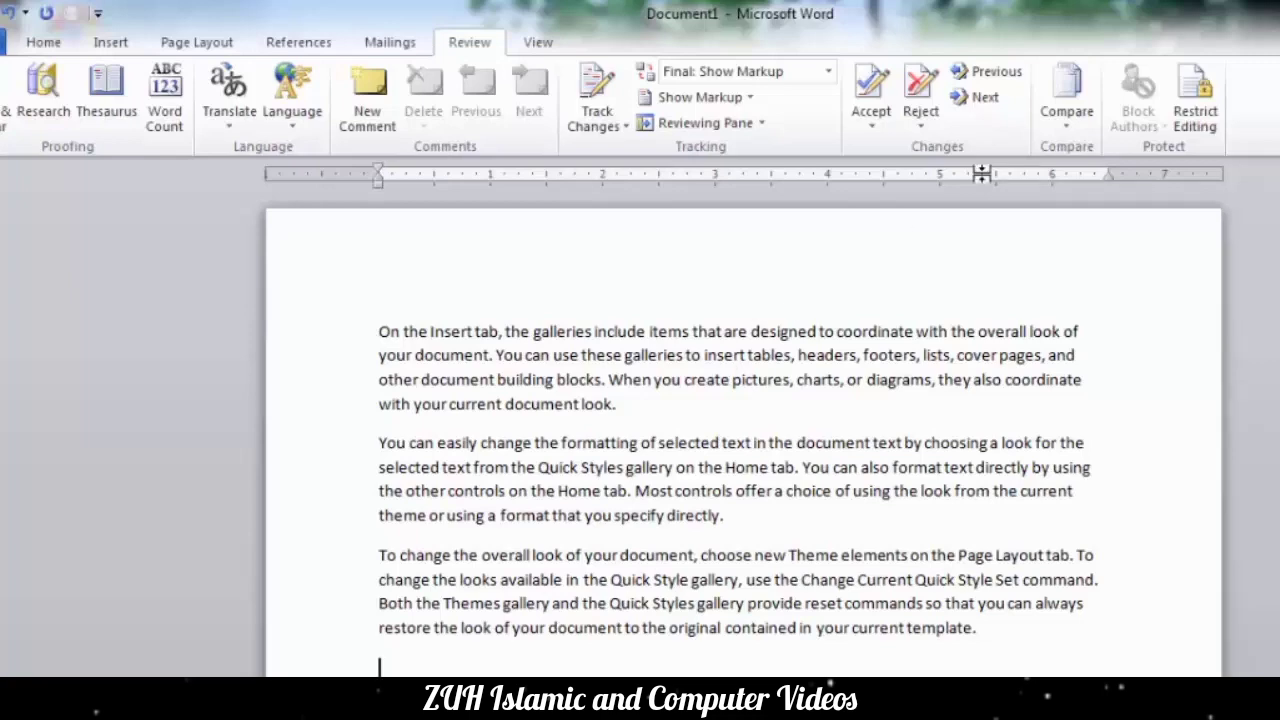
Step: Look up a translation of the document's first sentence, keeping the current color scheme and suppressing further Windows performance messages
{"action": "left_click", "coordinate": [233, 120]}
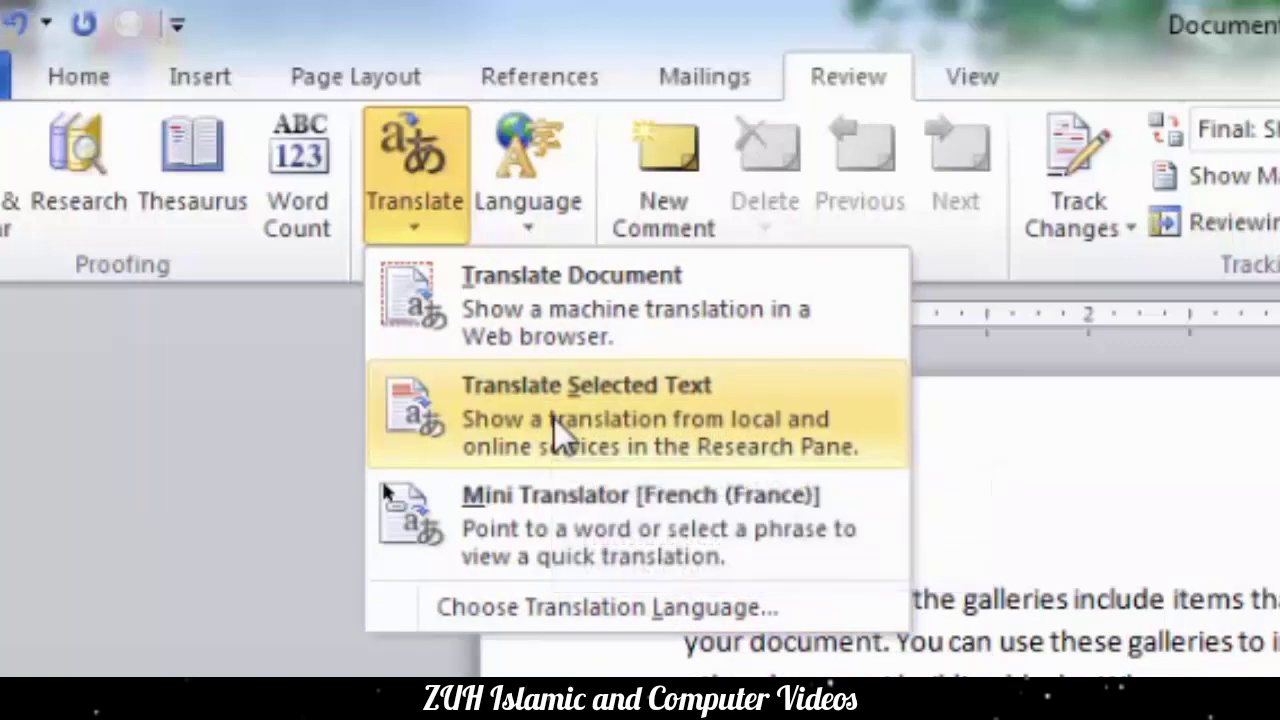
{"action": "left_click", "coordinate": [988, 665]}
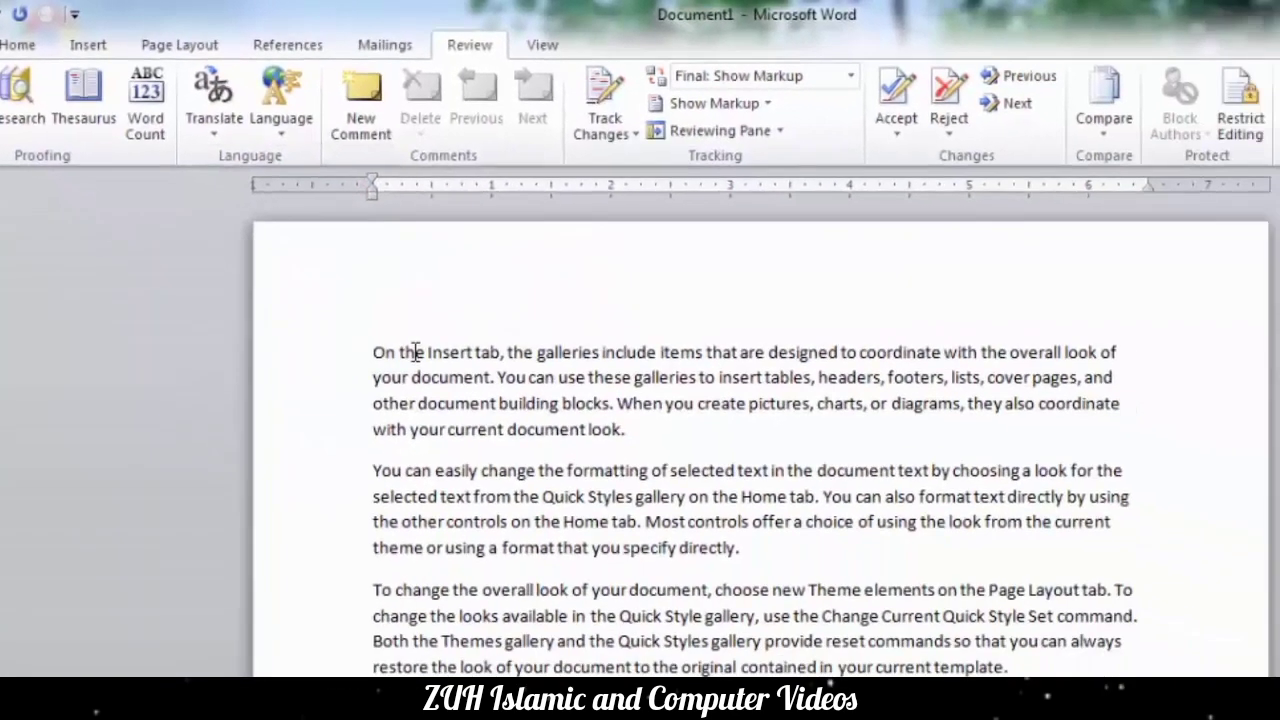
{"action": "left_click", "coordinate": [619, 477], "text": "ctrl"}
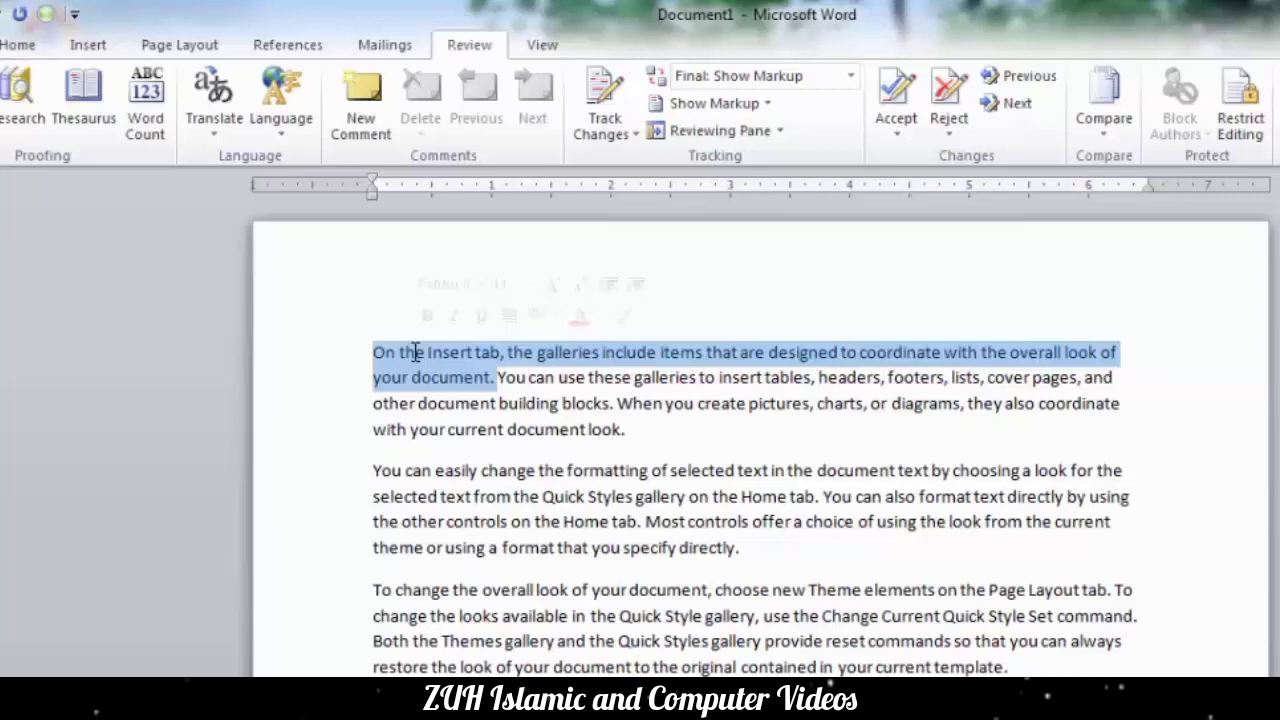
{"action": "left_click", "coordinate": [216, 124]}
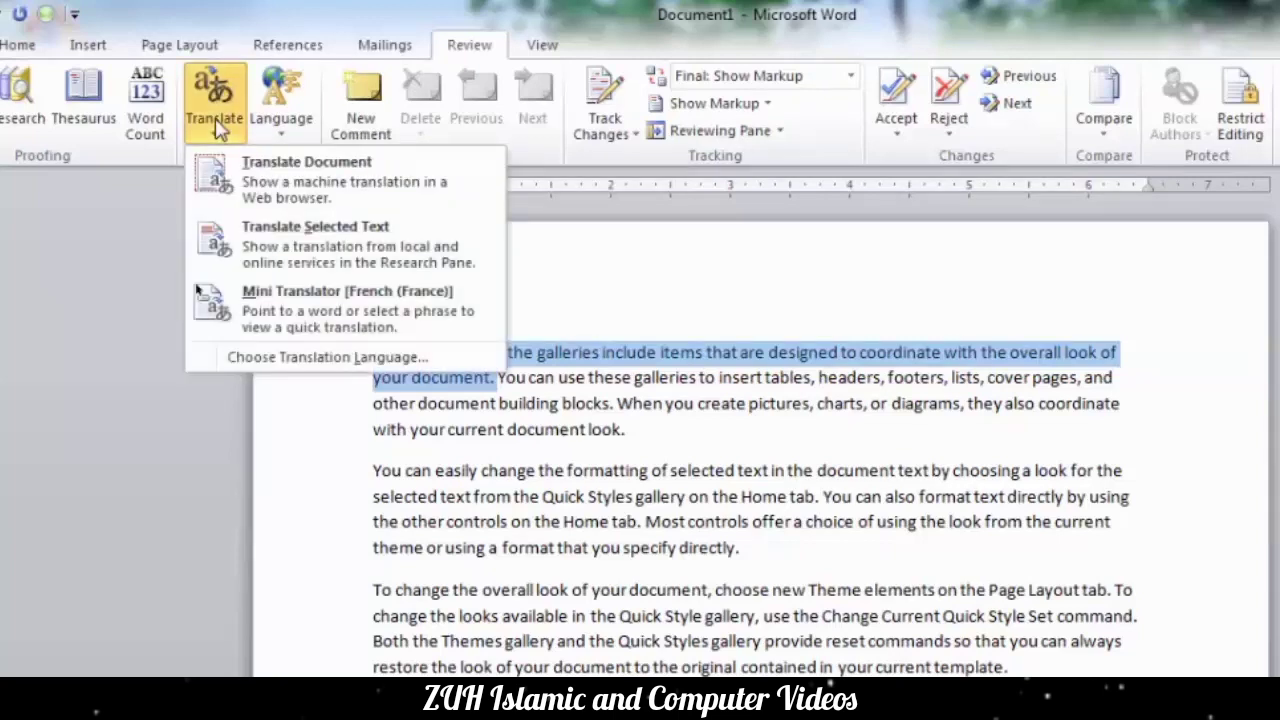
{"action": "left_click", "coordinate": [308, 248]}
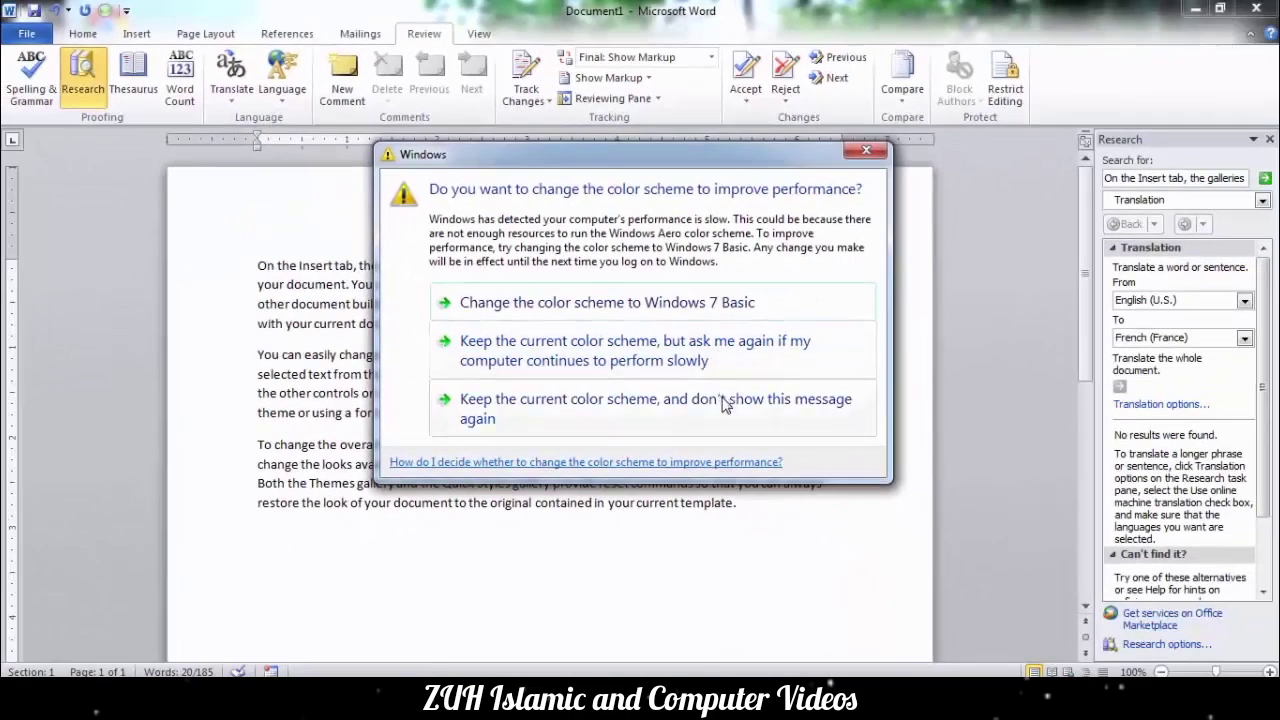
{"action": "left_click", "coordinate": [725, 402]}
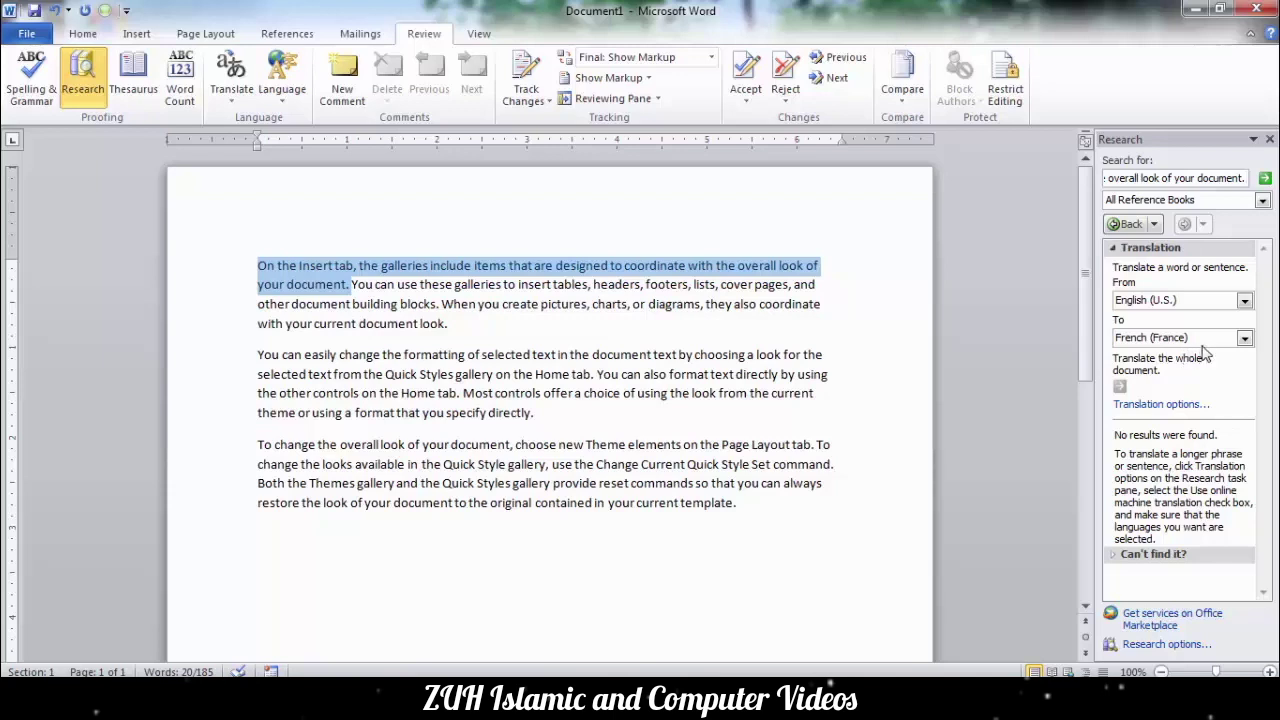
{"action": "left_click", "coordinate": [1244, 338]}
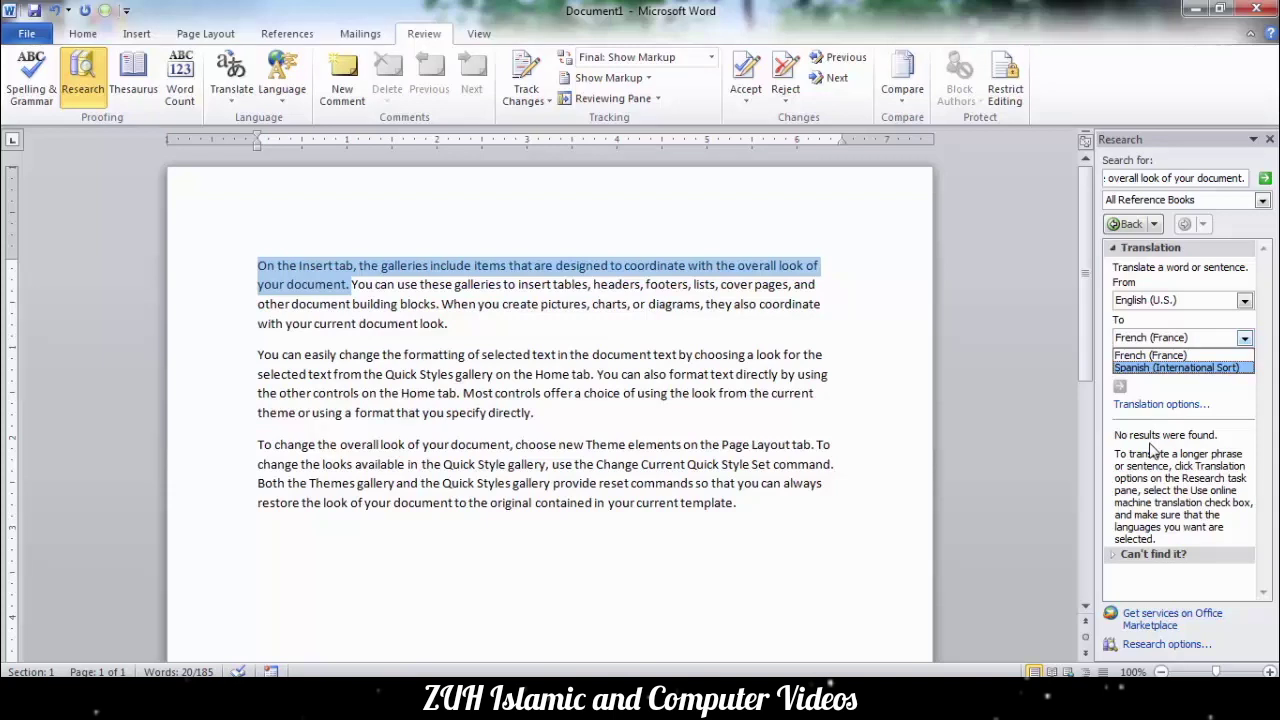
{"action": "left_click", "coordinate": [383, 285]}
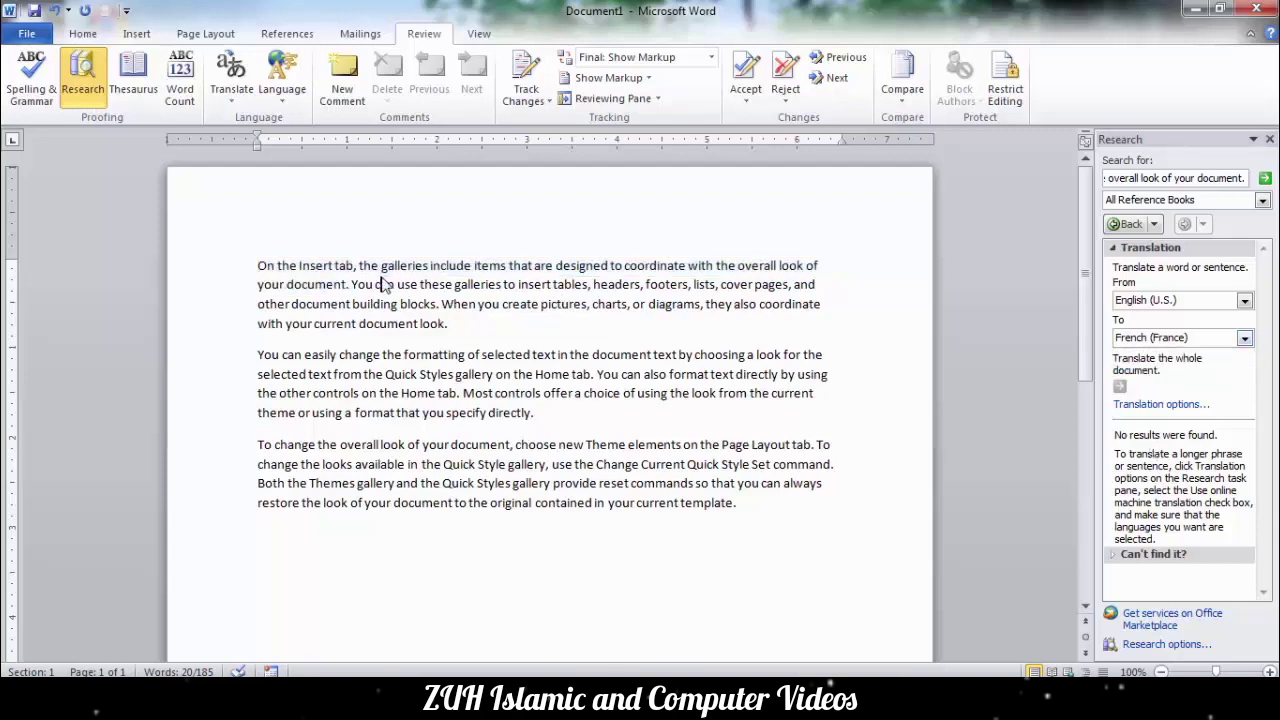
Step: Check the Office activation information and the product key entry dialog, cancel without entering a key, and return to the document
{"action": "left_click", "coordinate": [28, 36]}
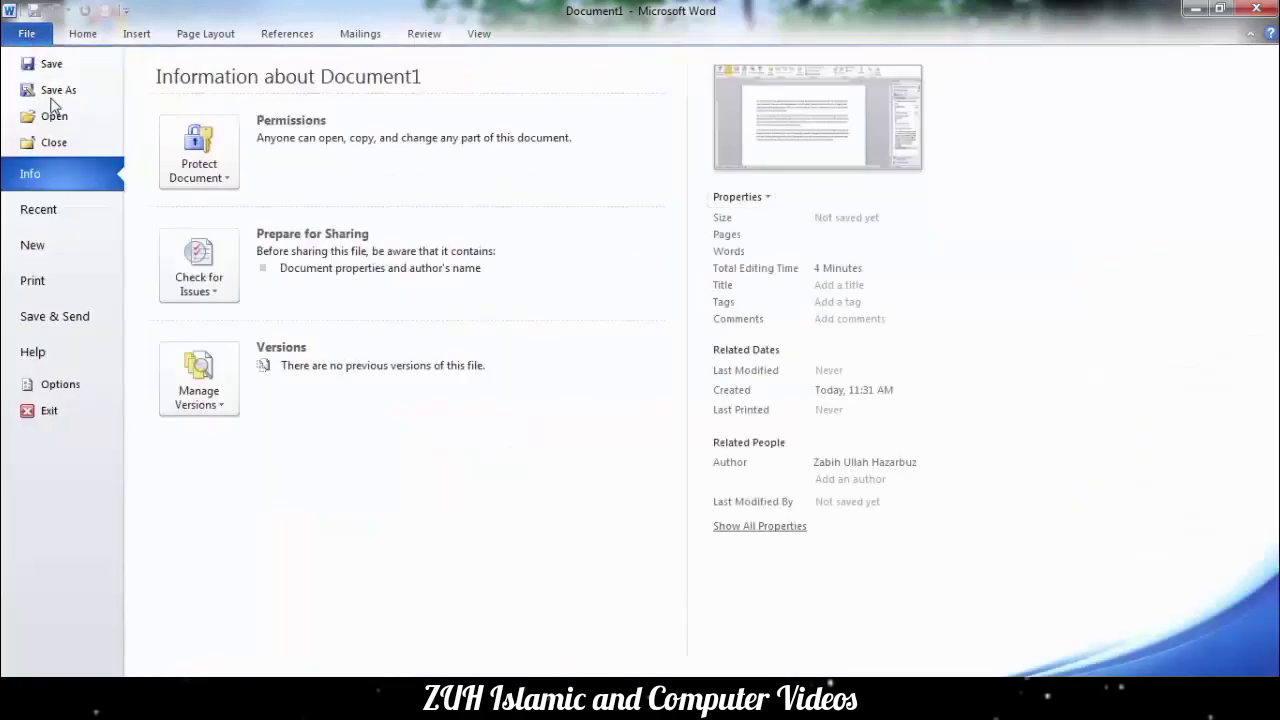
{"action": "left_click", "coordinate": [66, 352]}
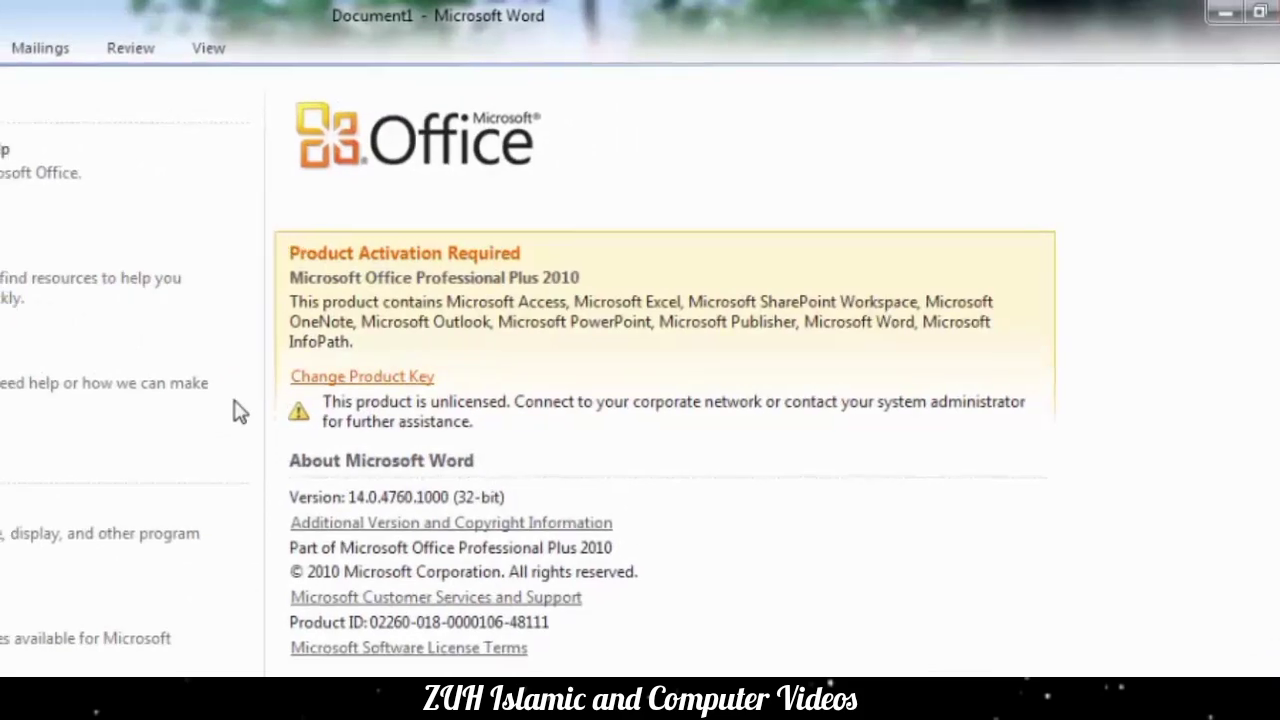
{"action": "left_click", "coordinate": [362, 376]}
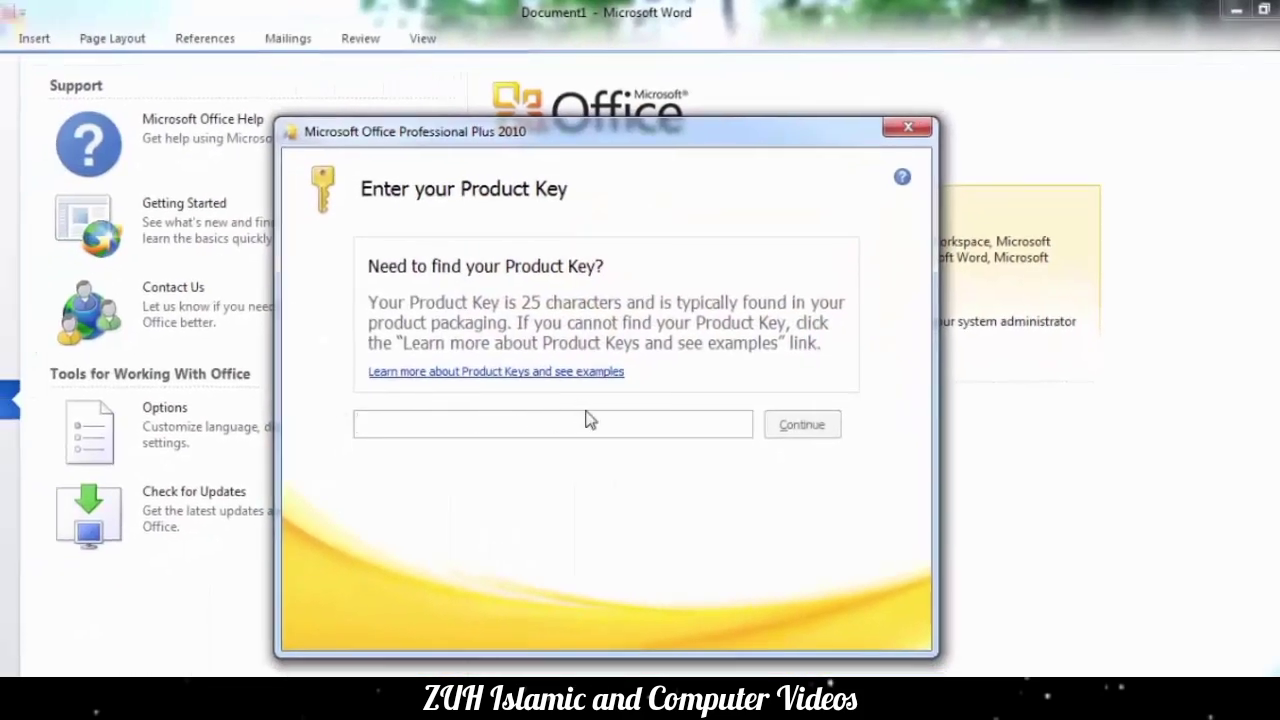
{"action": "left_click", "coordinate": [908, 133]}
{"action": "left_click", "coordinate": [590, 462]}
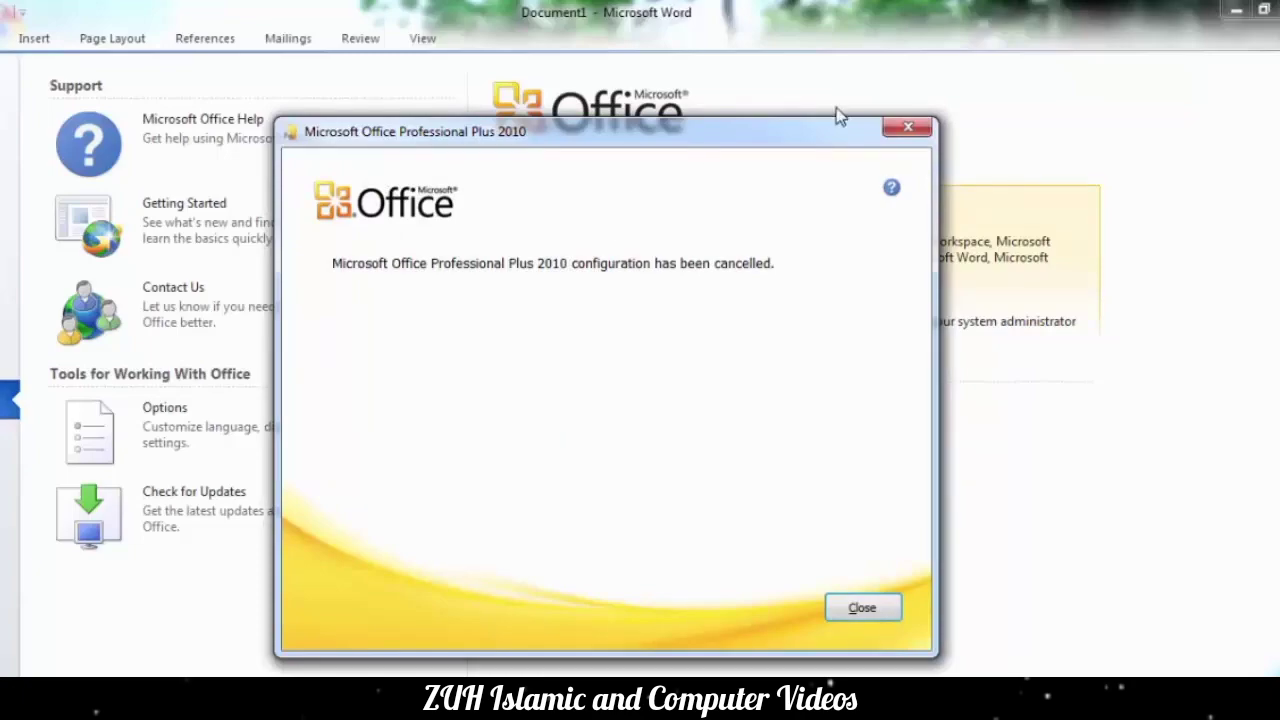
{"action": "left_click", "coordinate": [905, 127]}
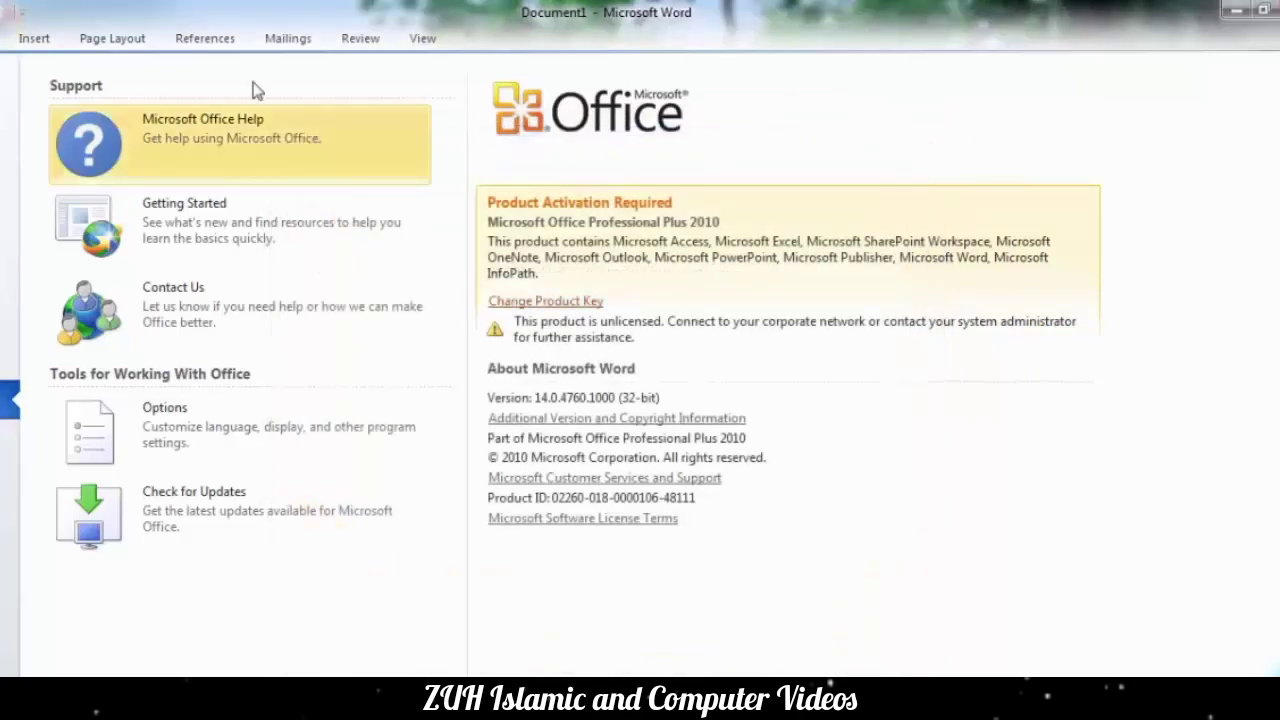
{"action": "left_click", "coordinate": [358, 37]}
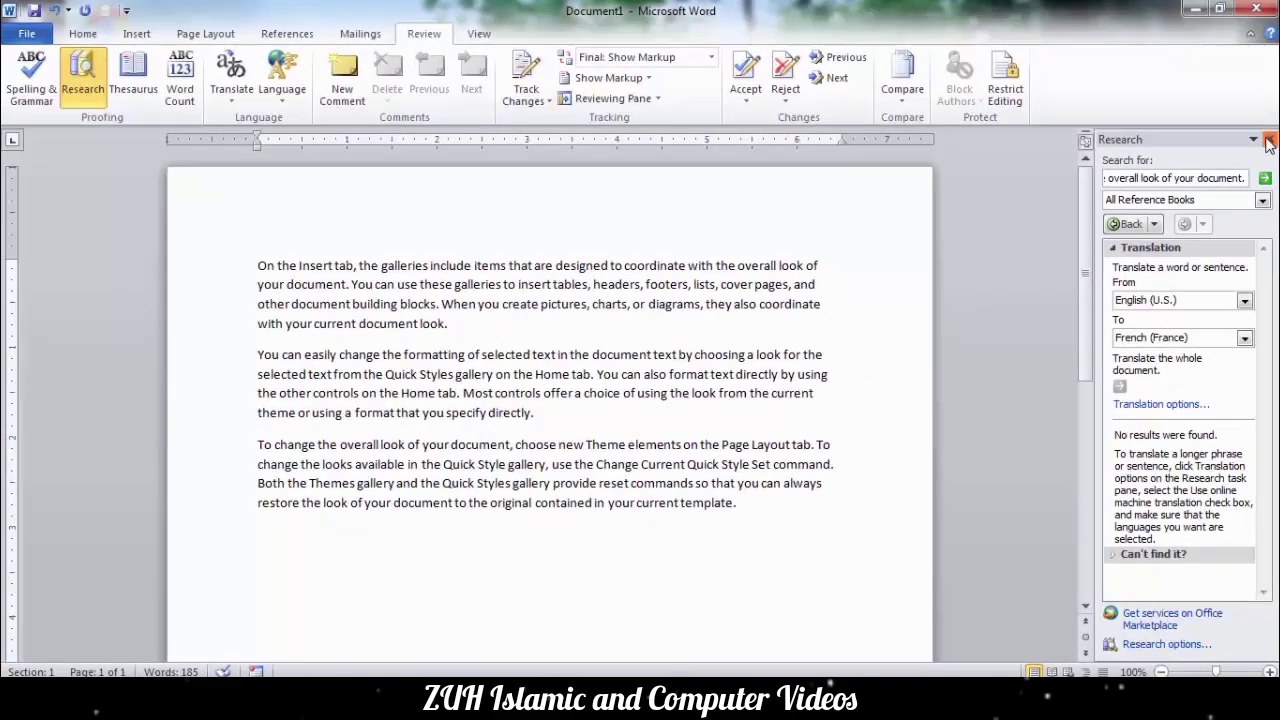
Step: Close the Research pane and turn on the Mini Translator for French (France)
{"action": "left_click", "coordinate": [6, 83]}
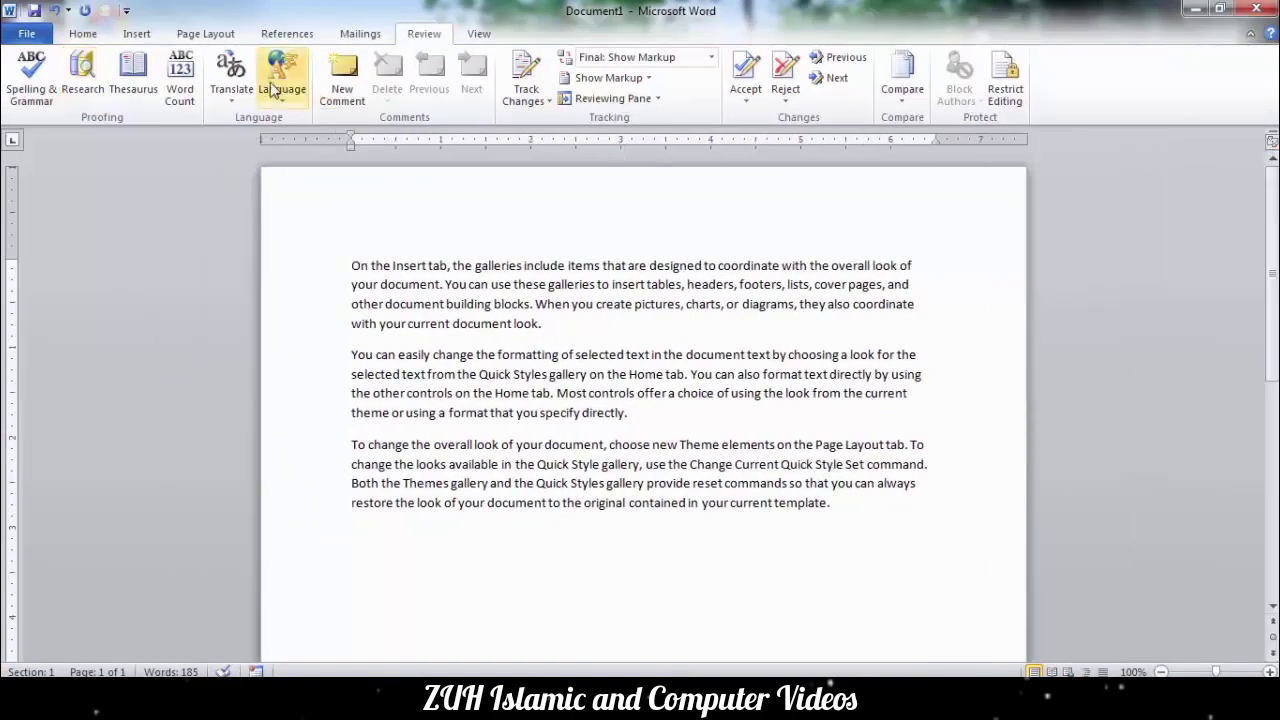
{"action": "left_click", "coordinate": [240, 84]}
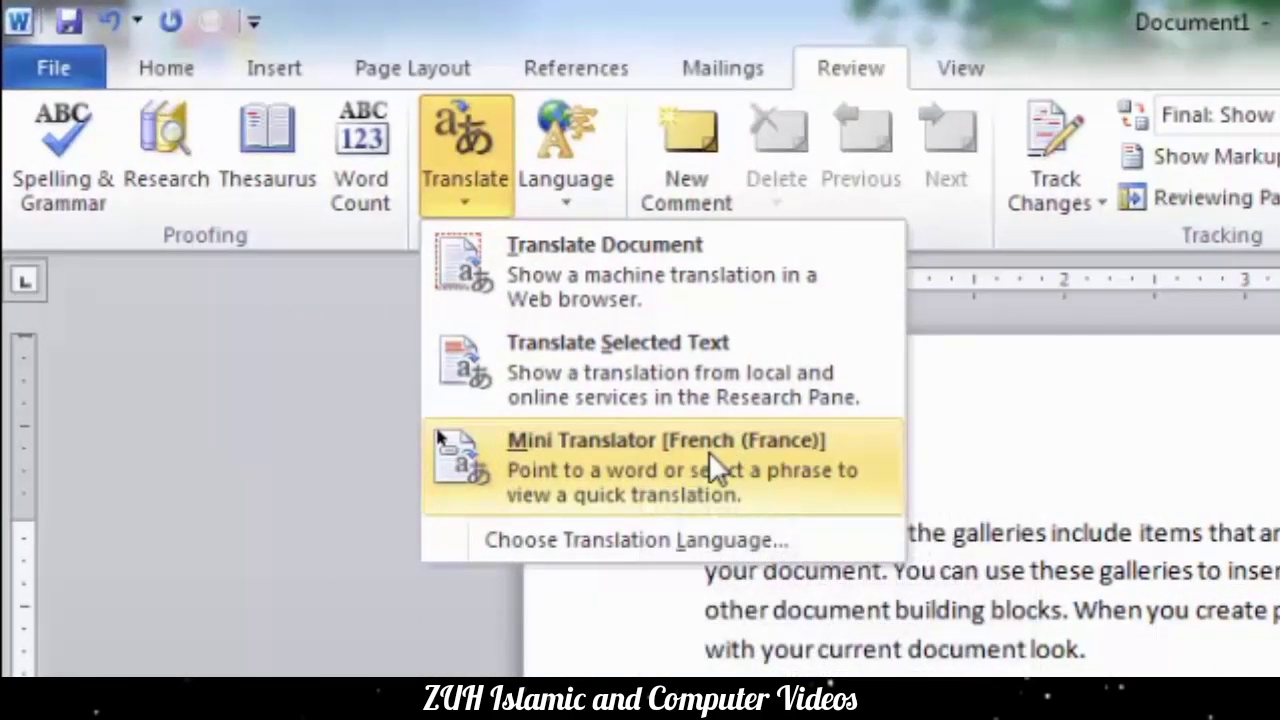
{"action": "left_click", "coordinate": [1040, 615]}
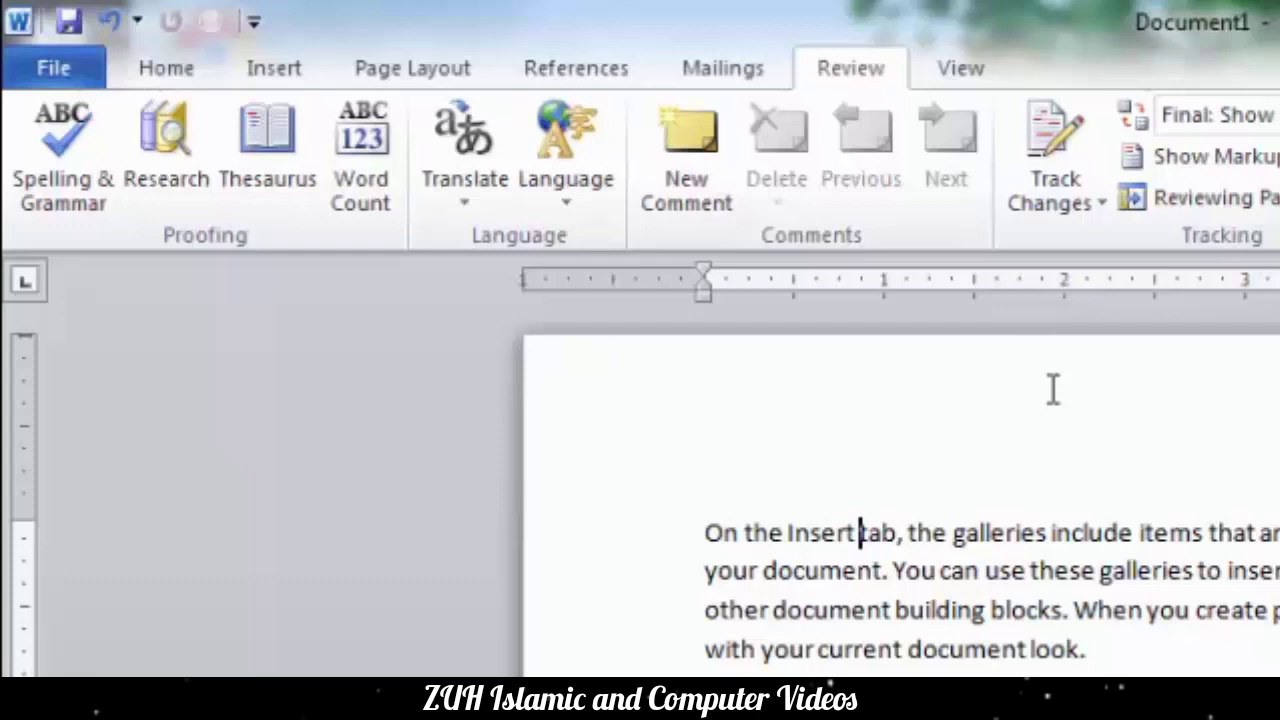
{"action": "left_click", "coordinate": [450, 184]}
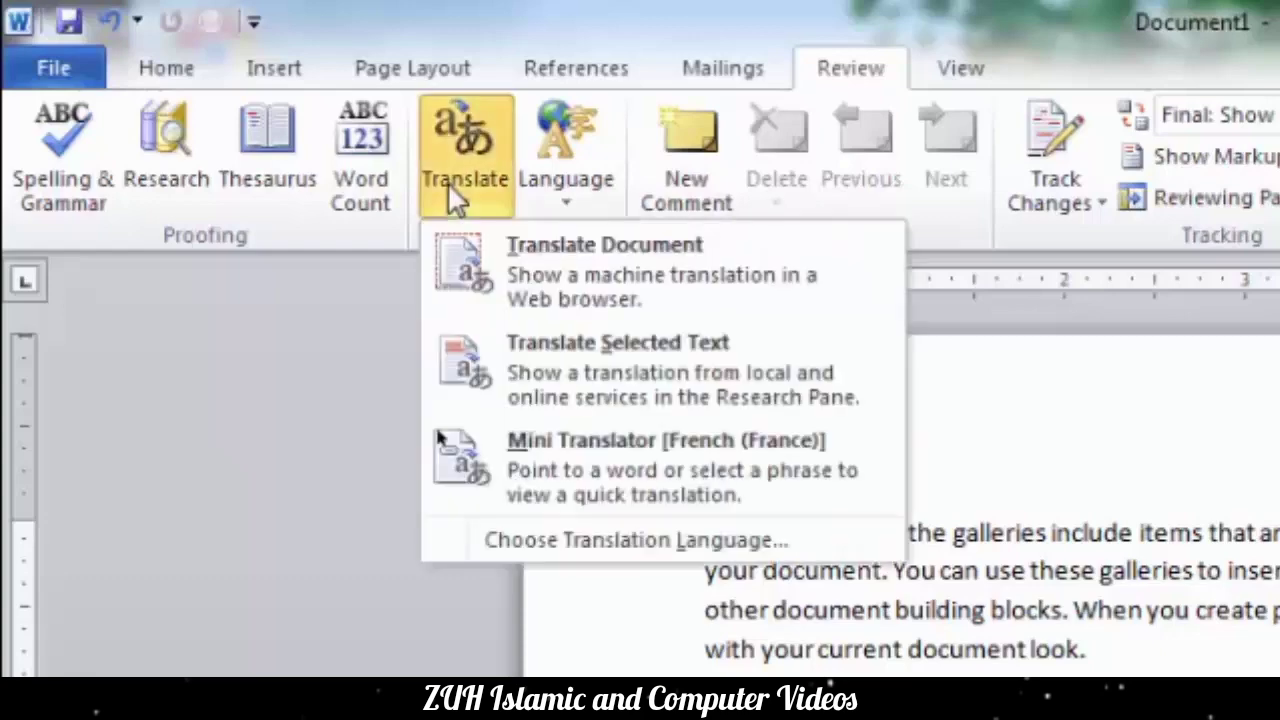
{"action": "left_click", "coordinate": [579, 466]}
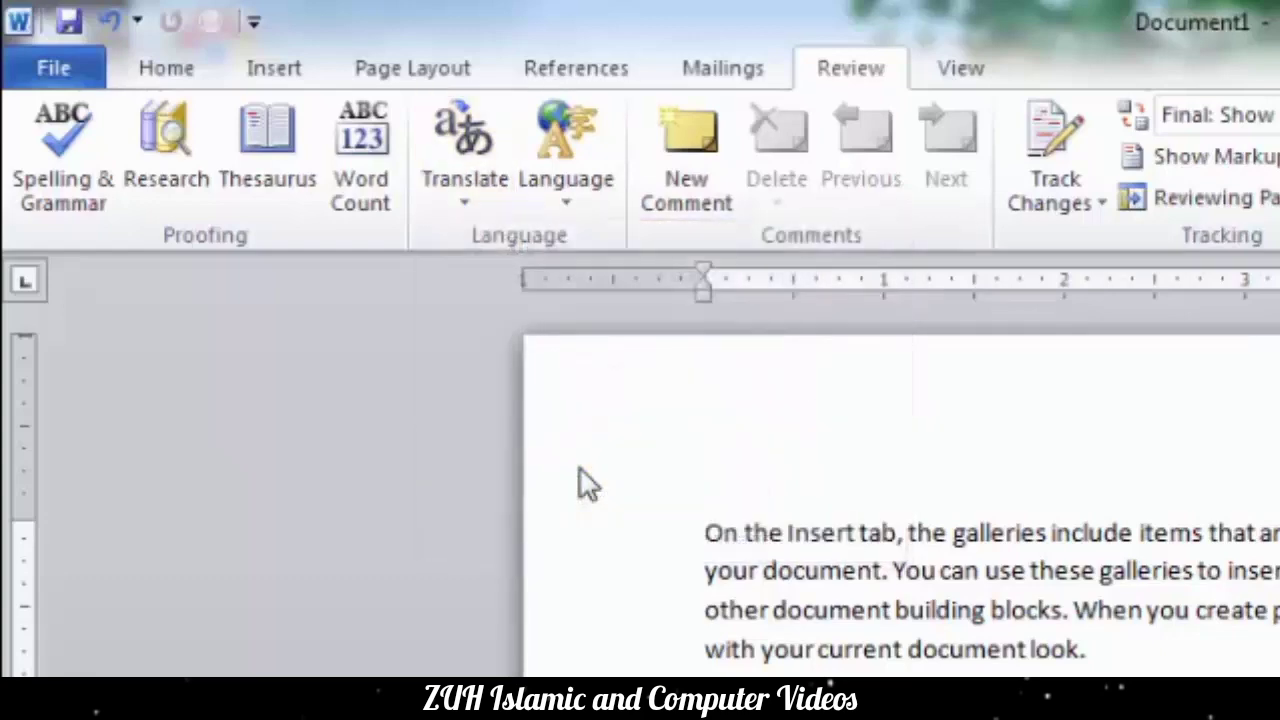
{"action": "left_click", "coordinate": [470, 200]}
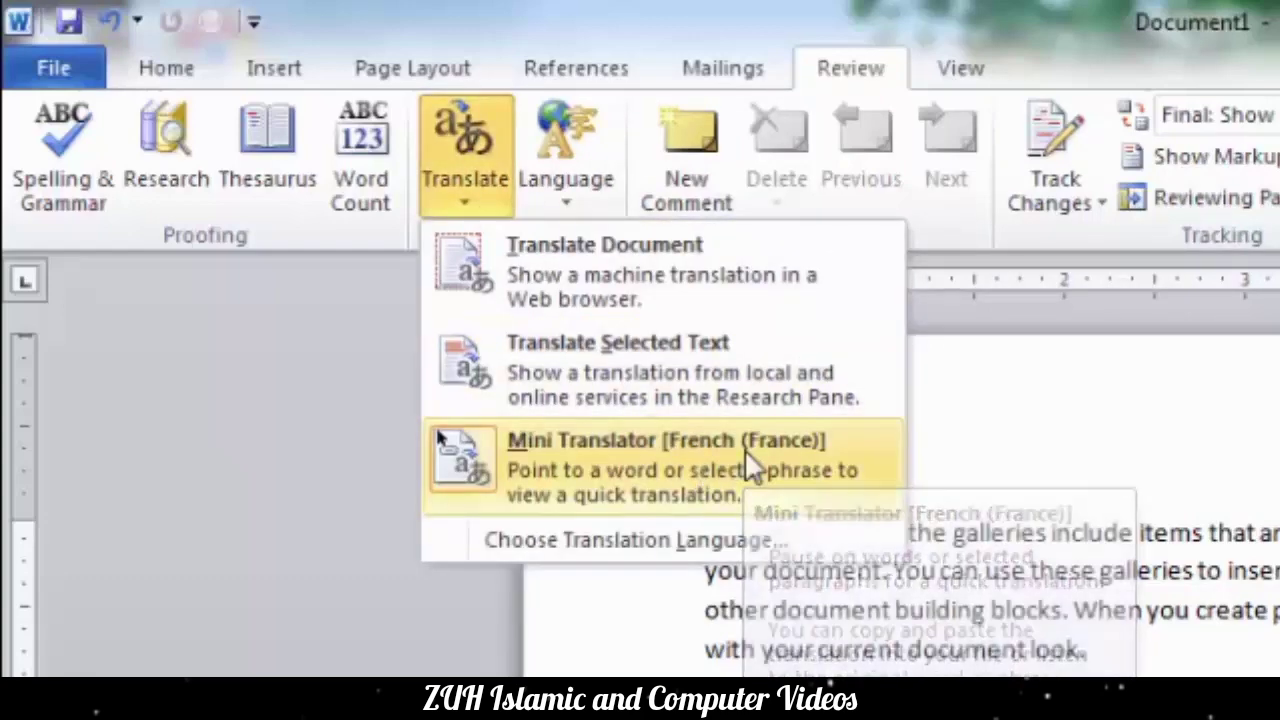
{"action": "left_click", "coordinate": [744, 452]}
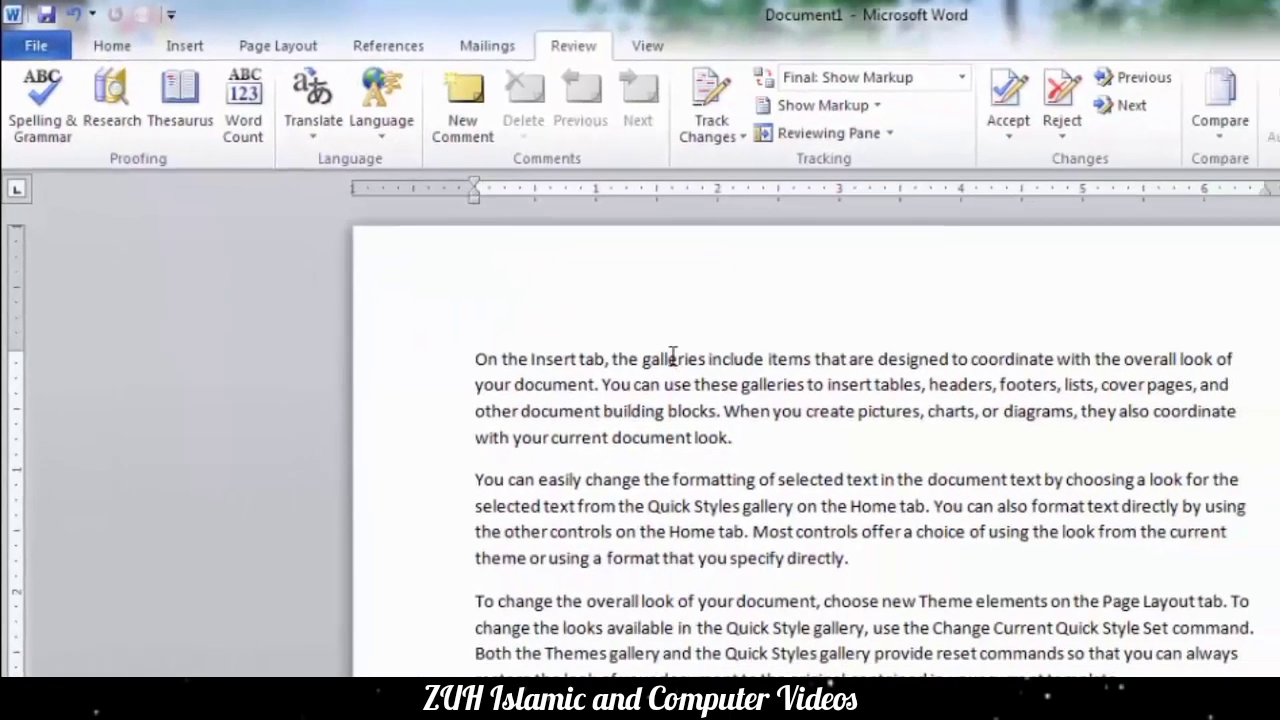
Step: Bring up the Mini Translator for the whole first paragraph and play the selected text aloud
{"action": "mouse_move", "coordinate": [998, 533]}
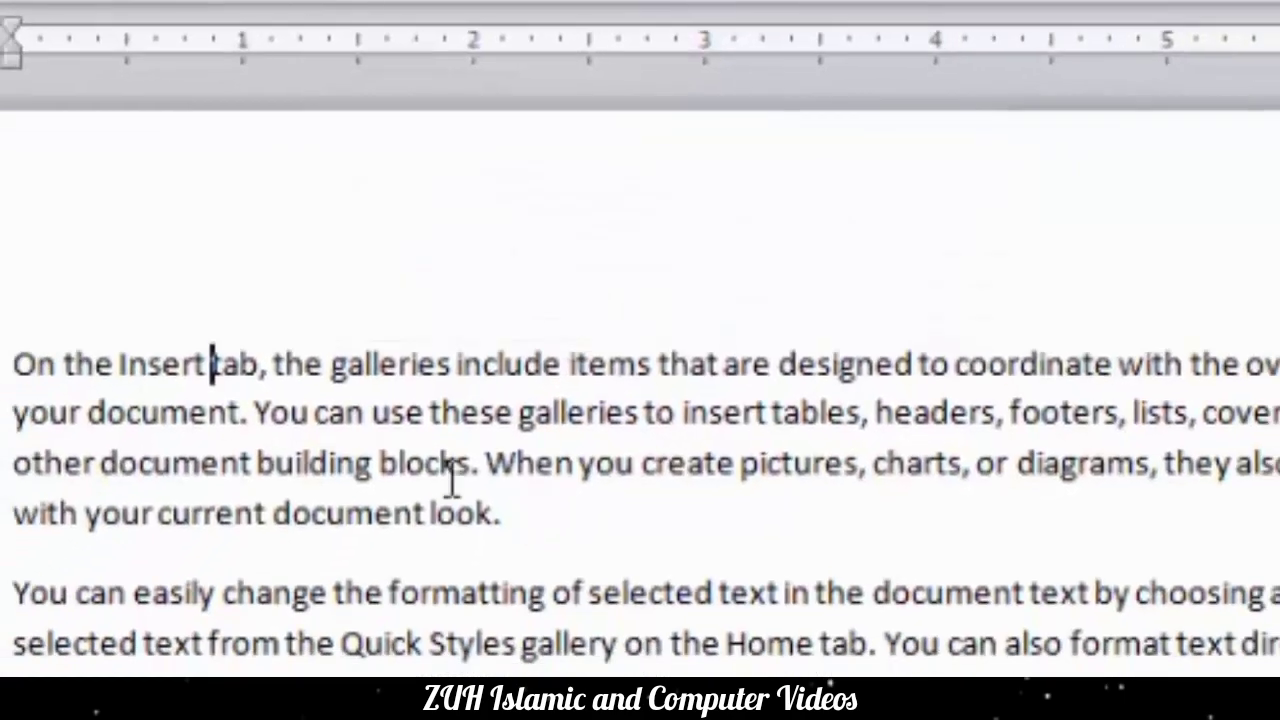
{"action": "left_click_drag", "start_coordinate": [13, 363], "coordinate": [511, 511]}
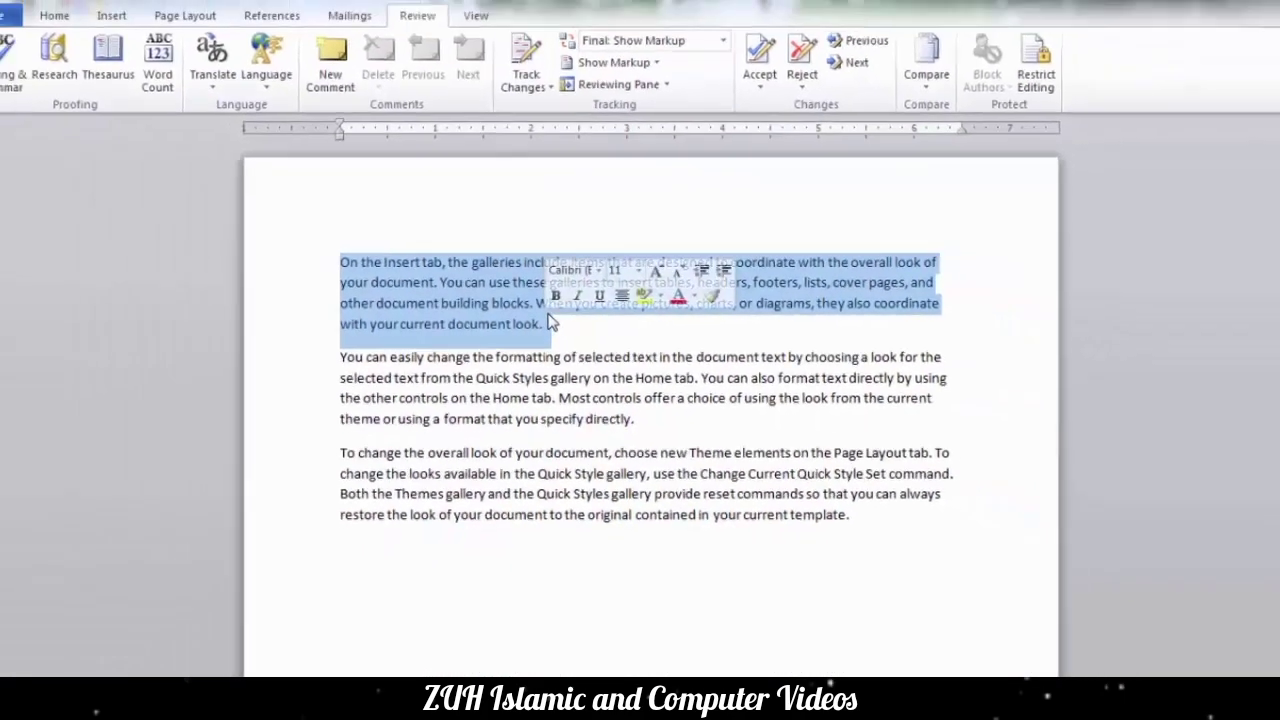
{"action": "mouse_move", "coordinate": [558, 328]}
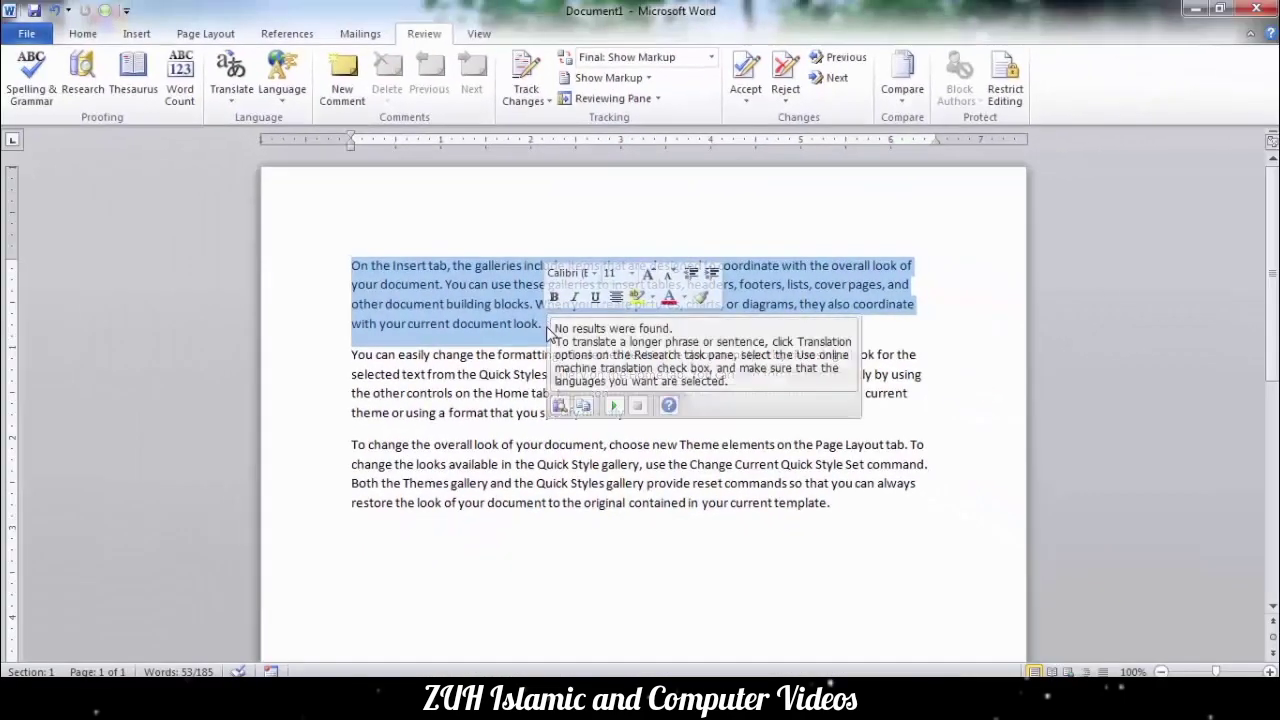
{"action": "left_click", "coordinate": [613, 405]}
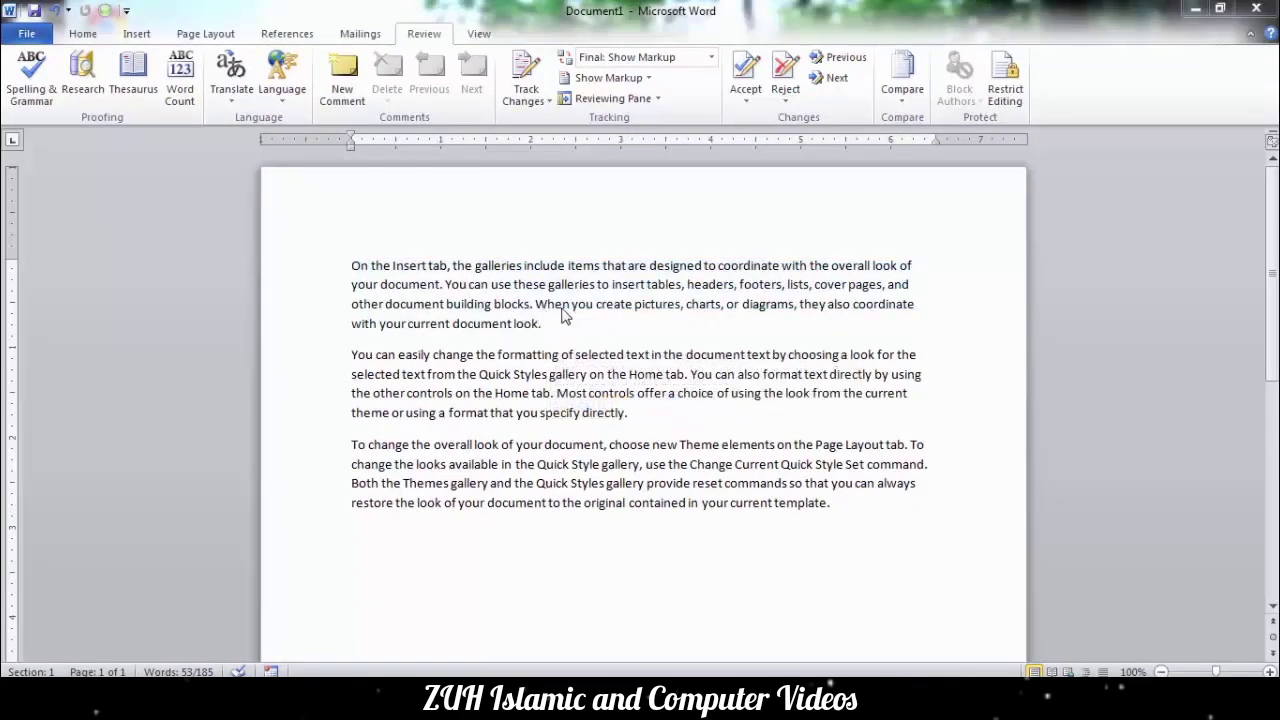
Step: Reselect the first paragraph, stop the Mini Translator's audio playback, view its pop-up again and deselect the text
{"action": "left_click", "coordinate": [413, 268]}
{"action": "left_click_drag", "start_coordinate": [352, 266], "coordinate": [543, 323]}
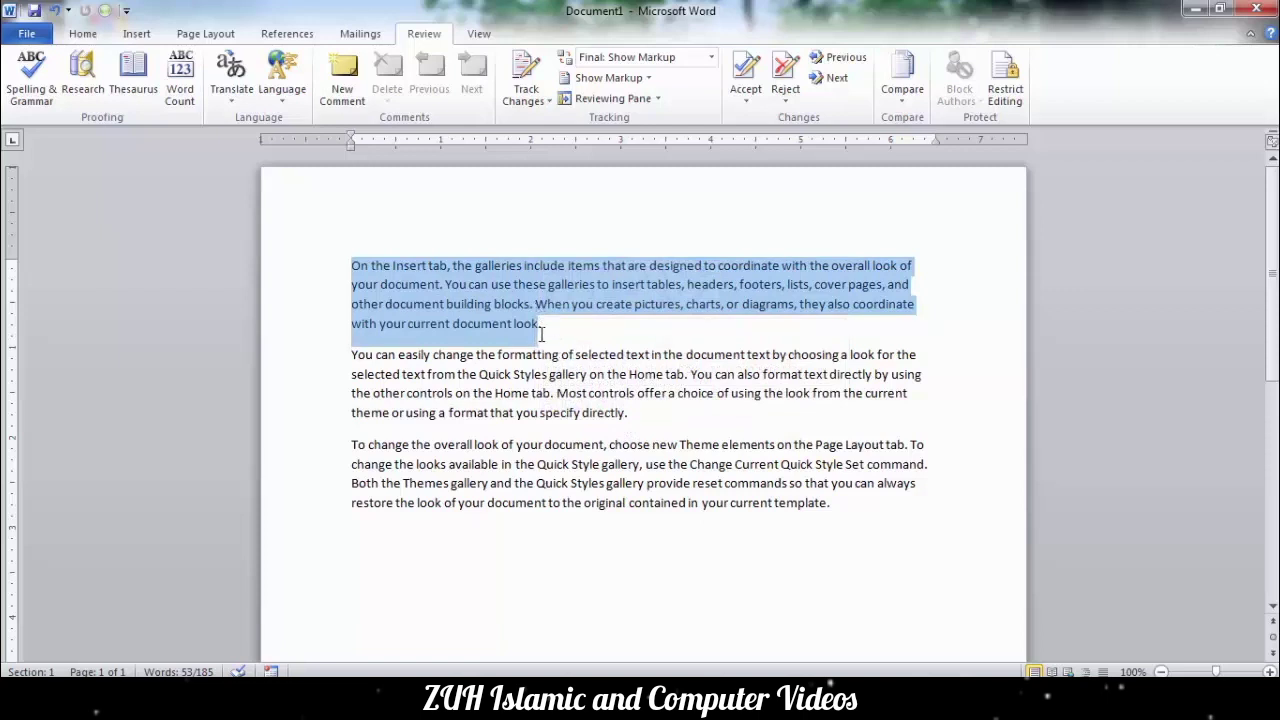
{"action": "mouse_move", "coordinate": [540, 330]}
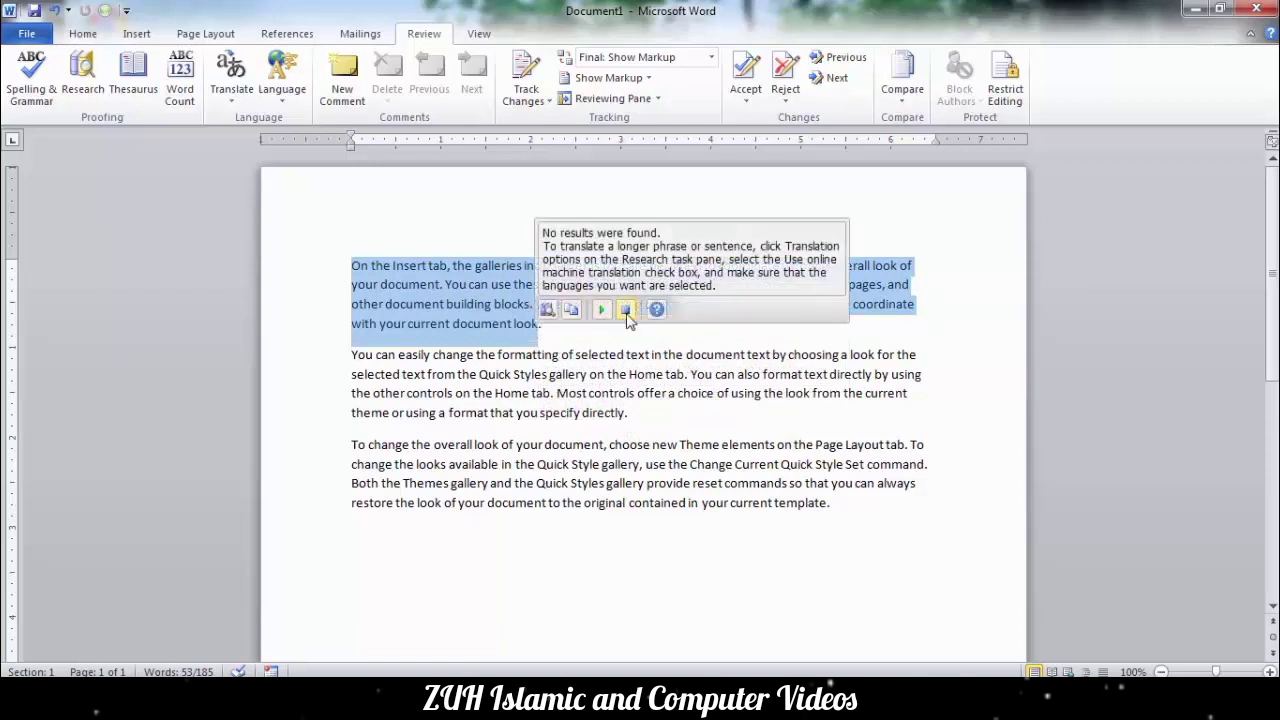
{"action": "left_click", "coordinate": [625, 310]}
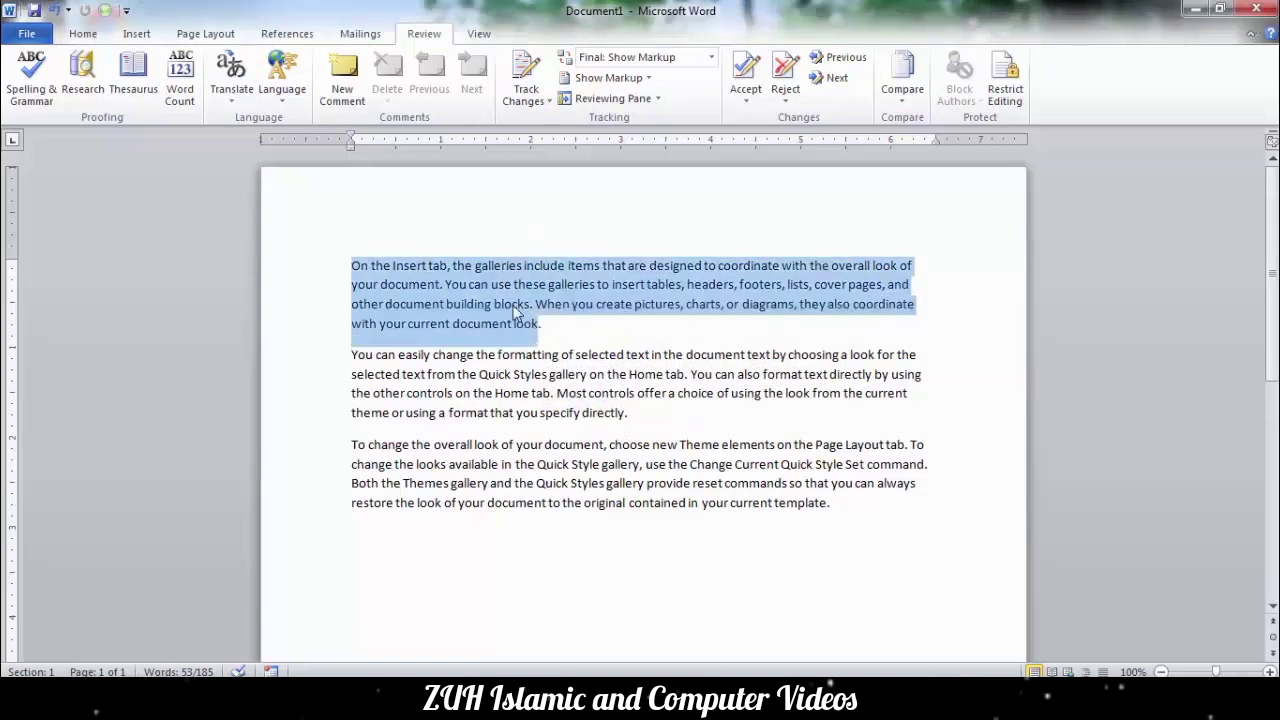
{"action": "mouse_move", "coordinate": [395, 266]}
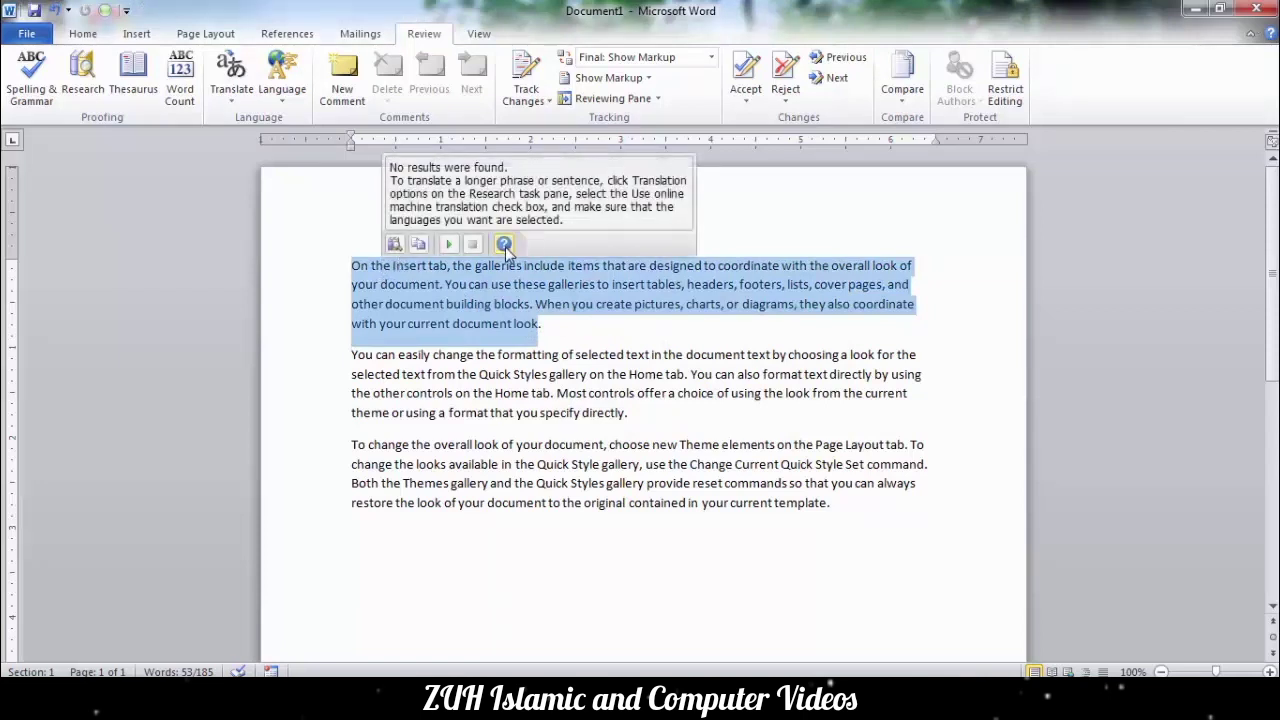
{"action": "left_click", "coordinate": [477, 304]}
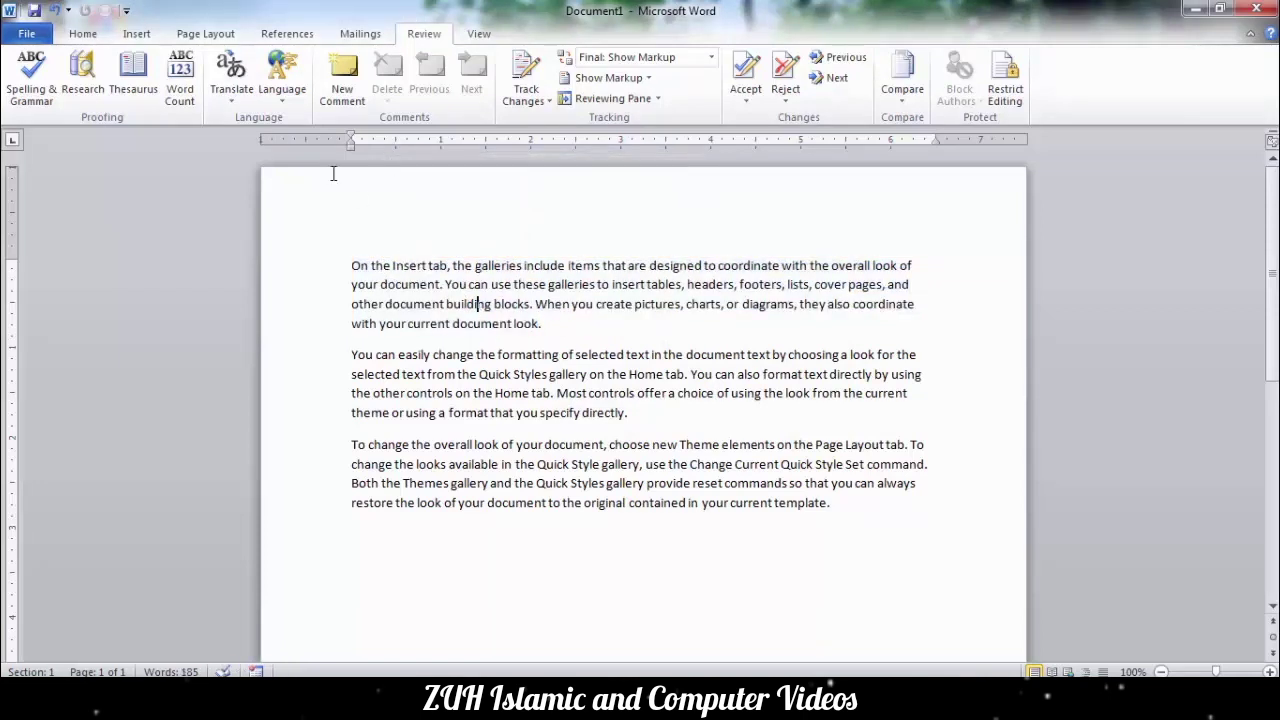
Step: Set the Mini Translator's target language to Spanish (International Sort)
{"action": "left_click", "coordinate": [238, 92]}
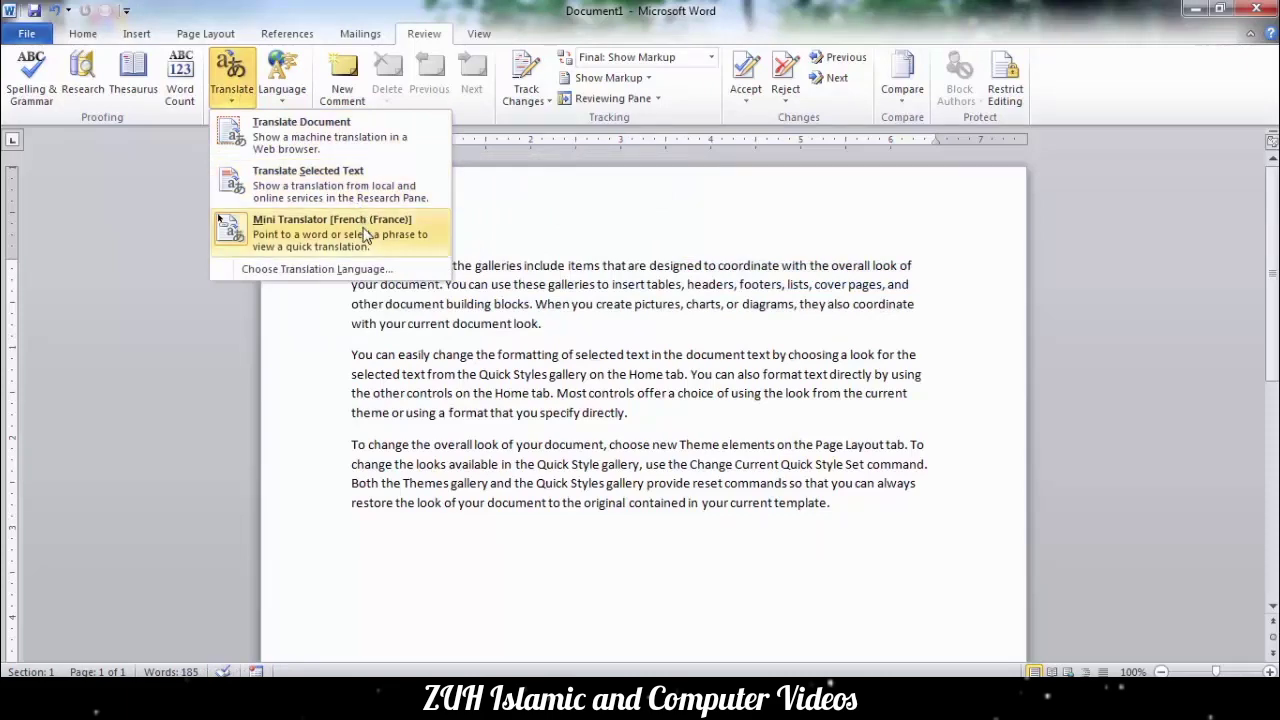
{"action": "left_click", "coordinate": [322, 272]}
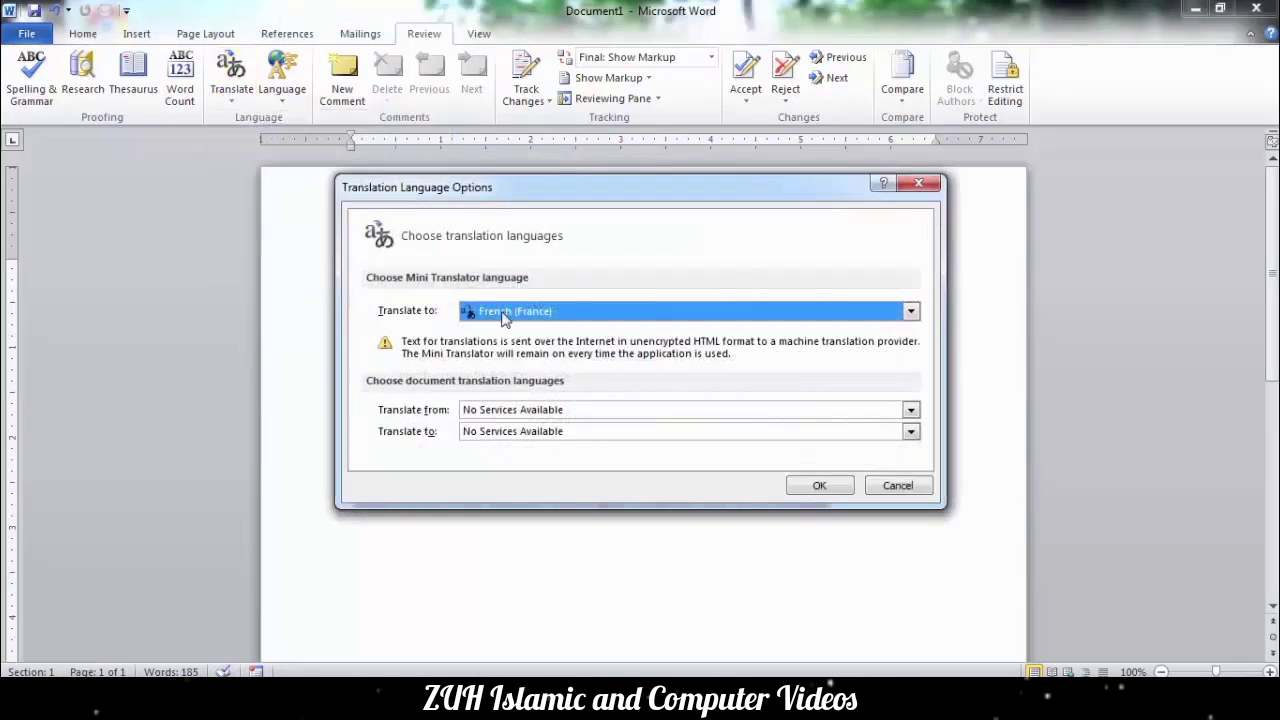
{"action": "left_click", "coordinate": [503, 311]}
{"action": "left_click", "coordinate": [524, 420]}
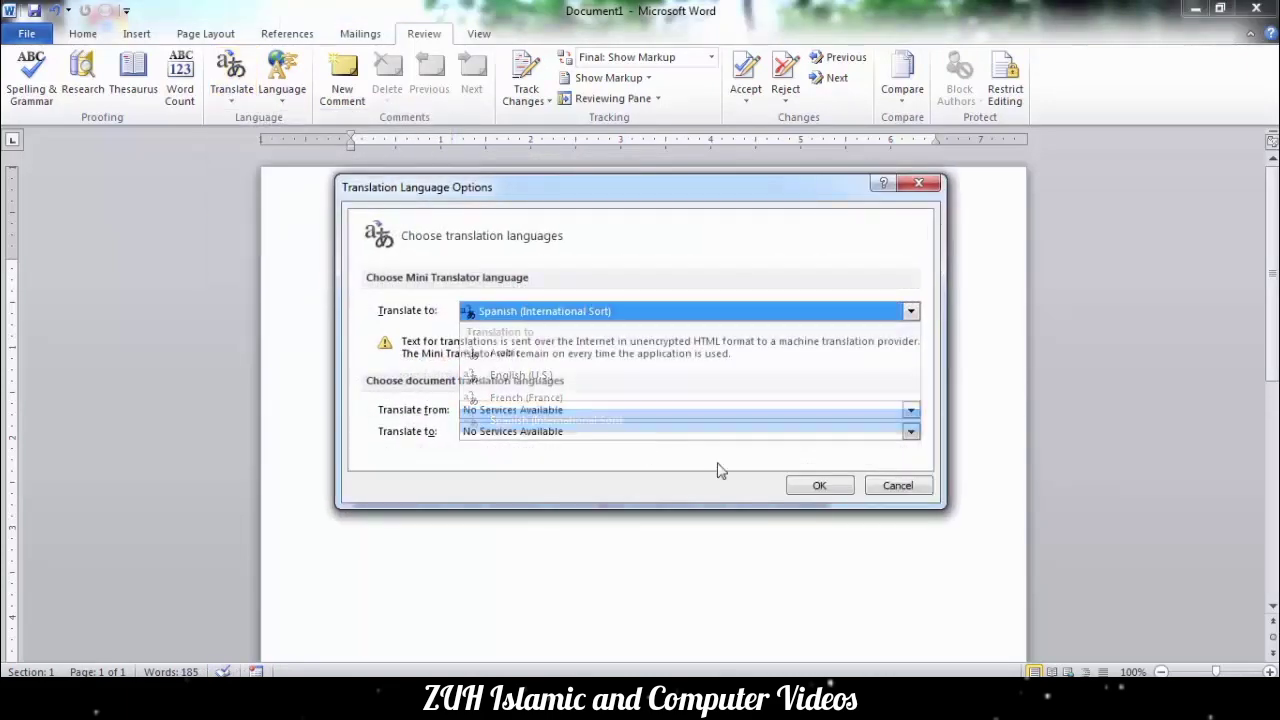
{"action": "left_click", "coordinate": [819, 485]}
Step: Check the language shown for the Mini Translator and view the Spanish translation of "galleries" in the first line
{"action": "left_click", "coordinate": [231, 80]}
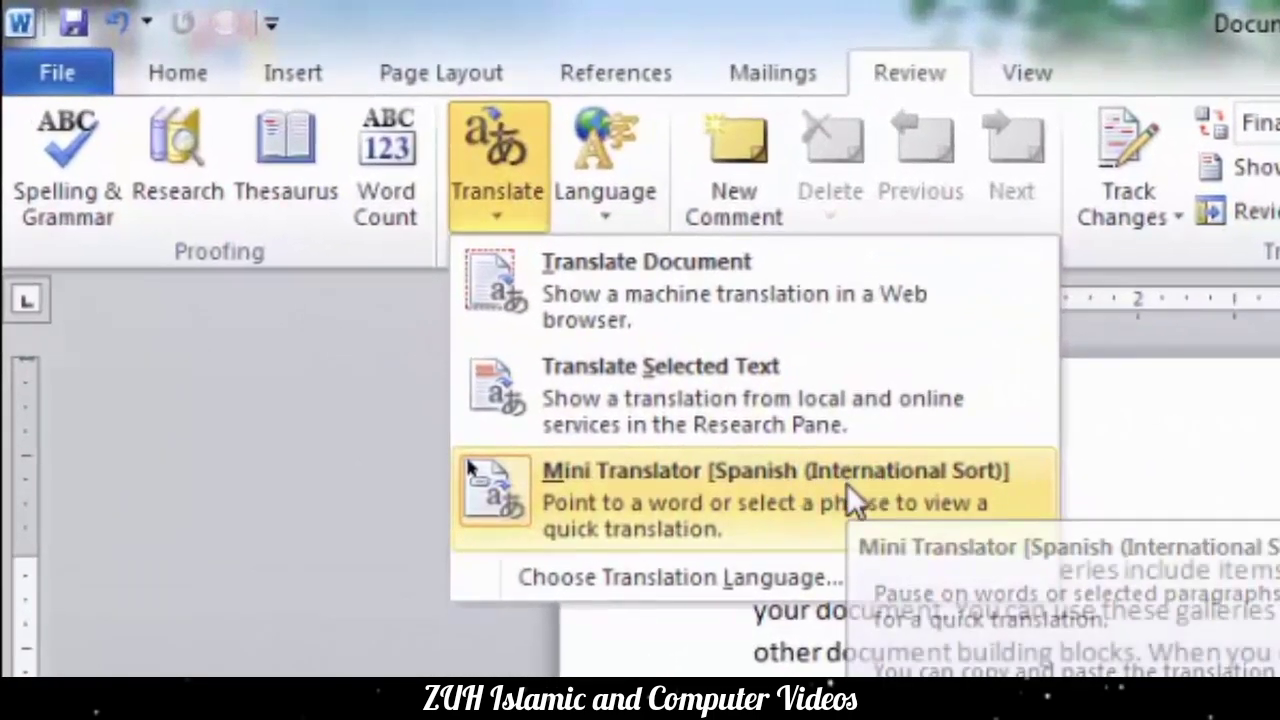
{"action": "left_click", "coordinate": [1062, 560]}
{"action": "mouse_move", "coordinate": [1062, 560]}
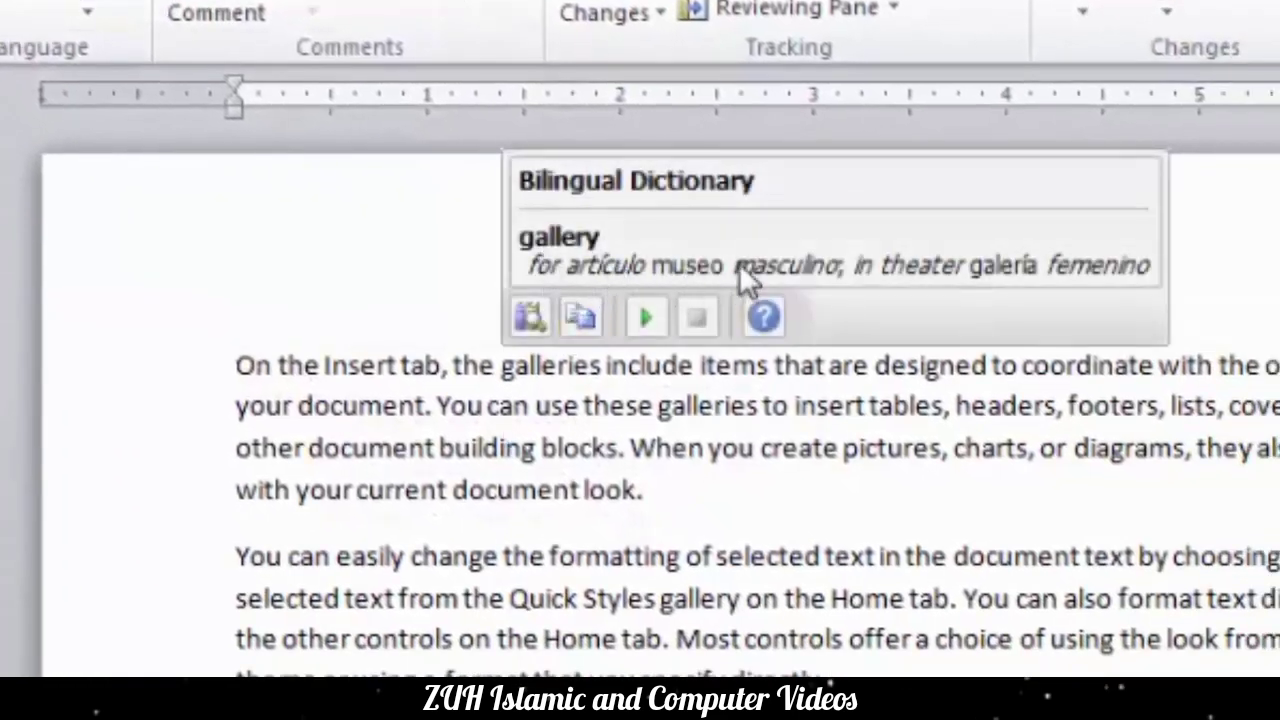
Step: Play "galleries" aloud from the Mini Translator and check which document translation languages are available, leaving the language options unchanged
{"action": "left_click", "coordinate": [645, 320]}
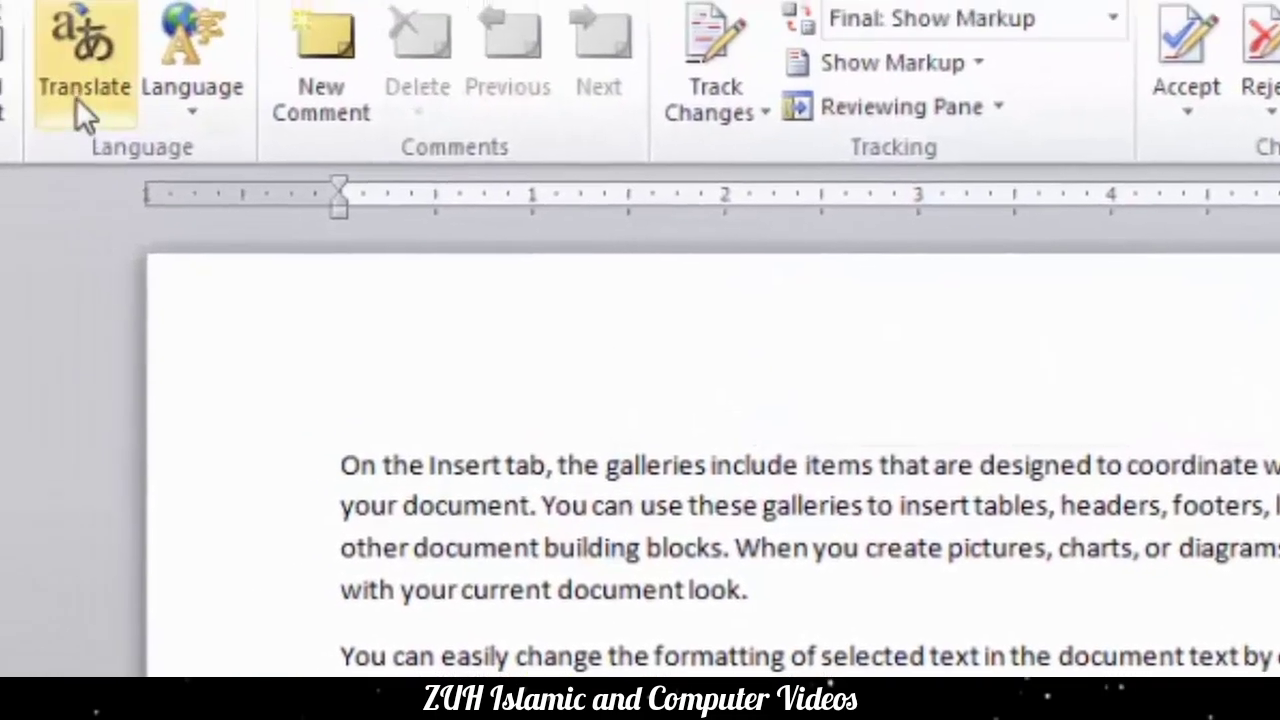
{"action": "left_click", "coordinate": [78, 100]}
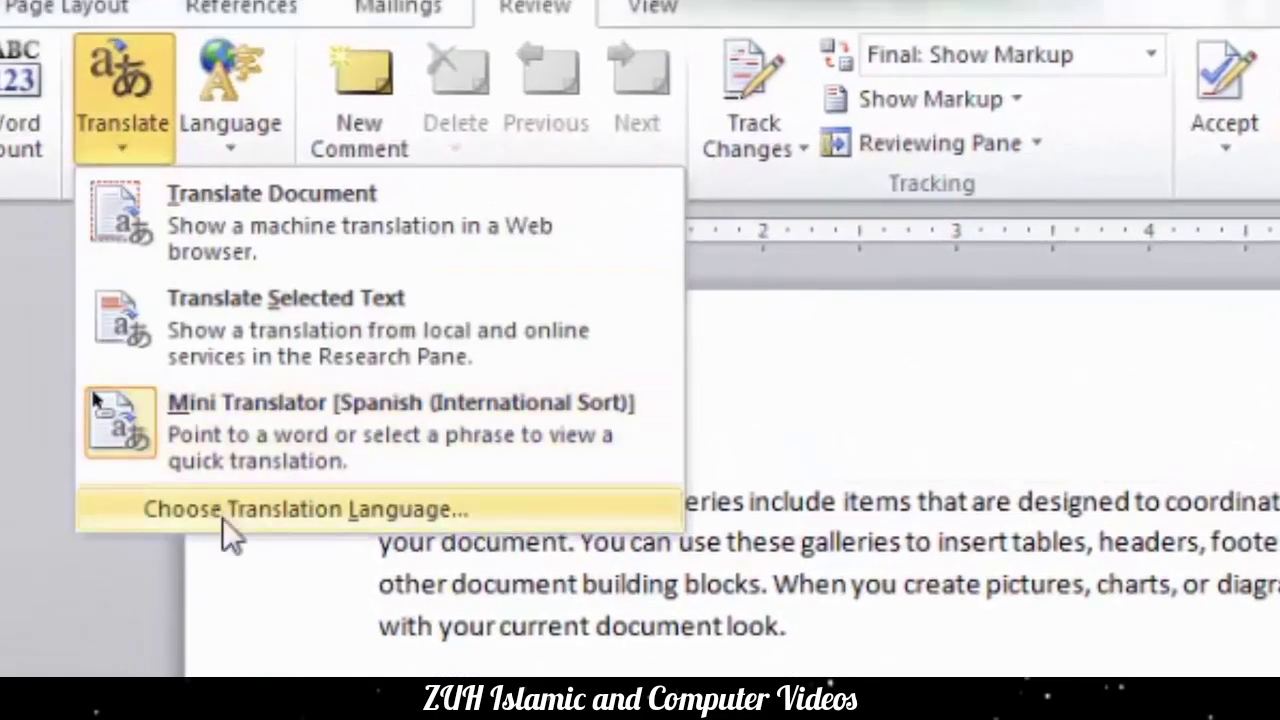
{"action": "left_click", "coordinate": [222, 509]}
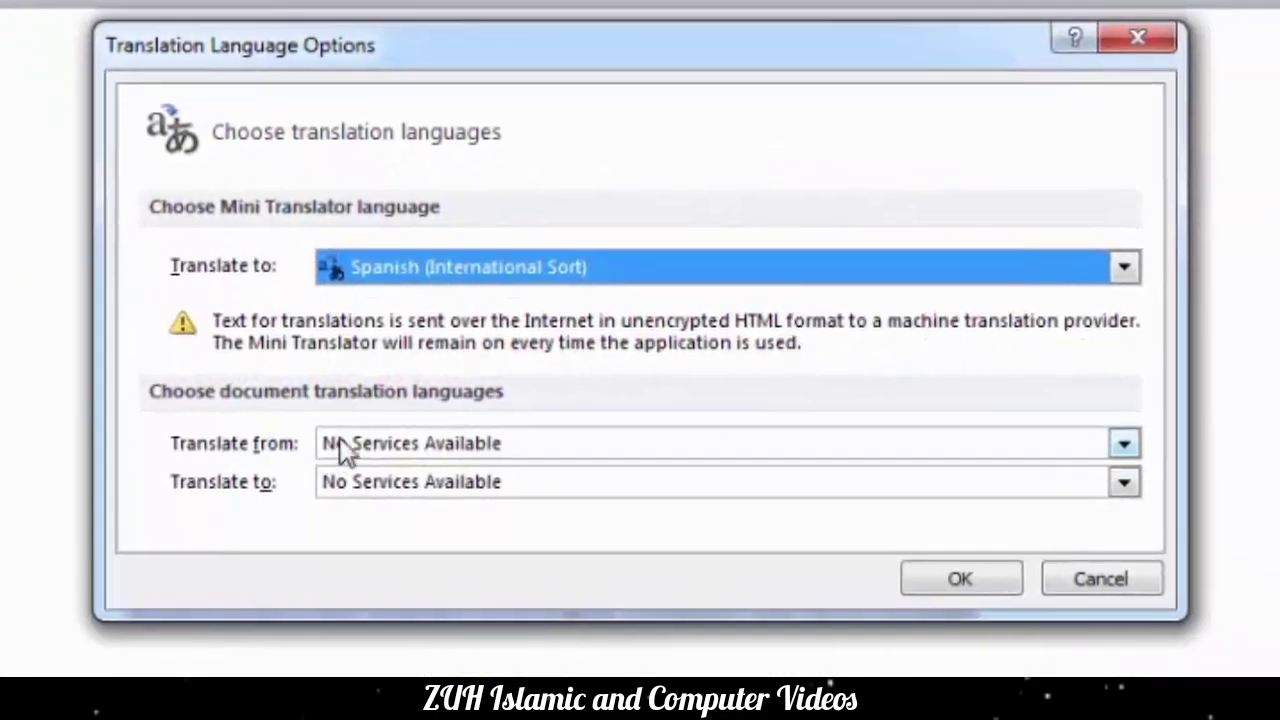
{"action": "left_click", "coordinate": [345, 447]}
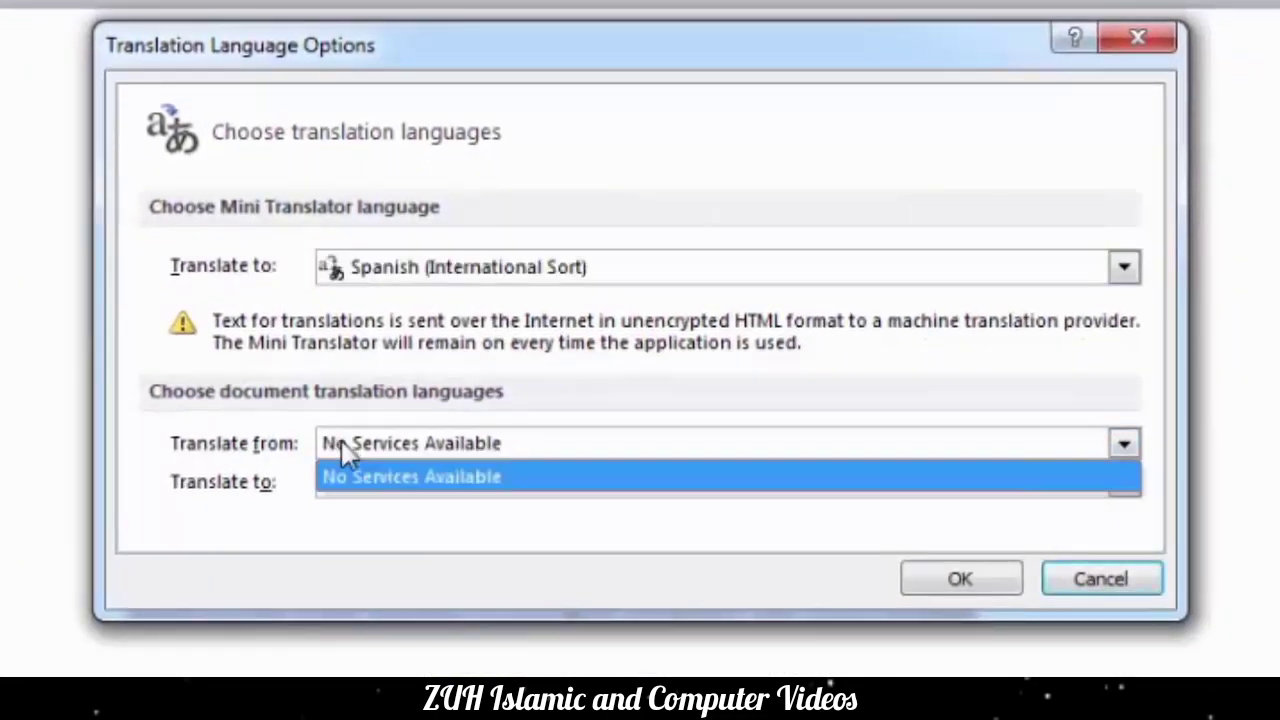
{"action": "left_click", "coordinate": [254, 532]}
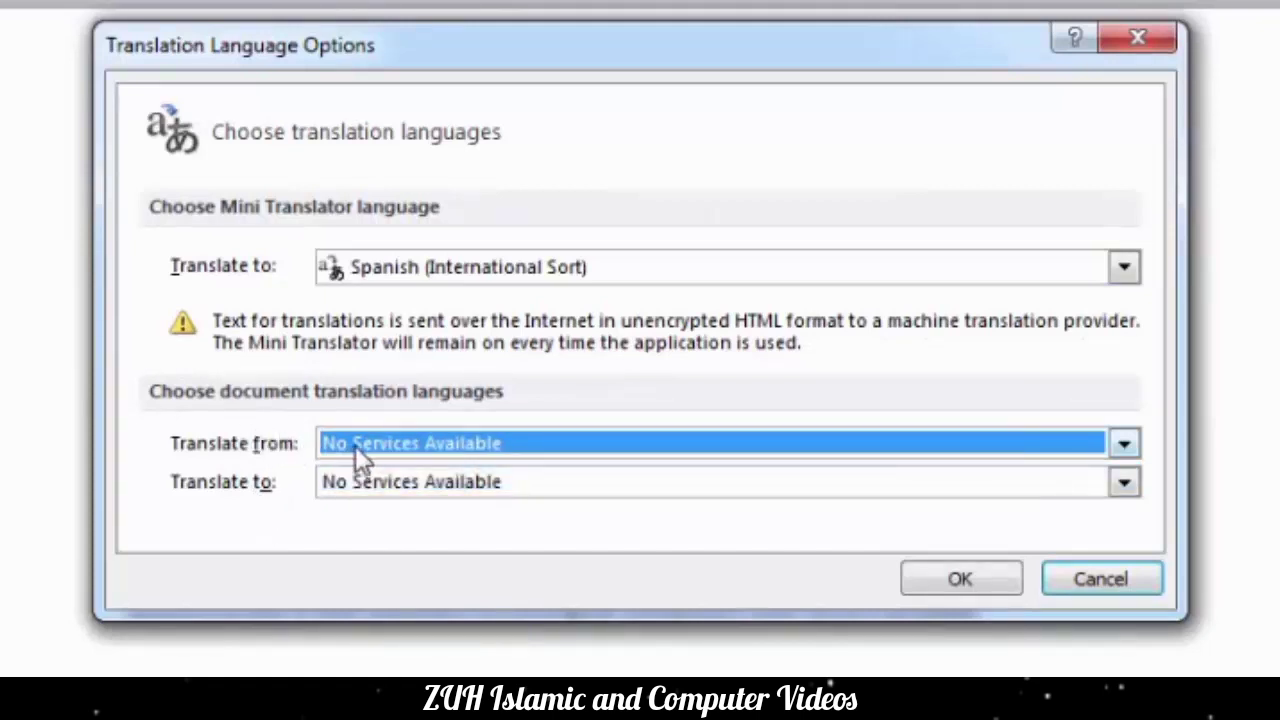
{"action": "left_click", "coordinate": [1138, 40]}
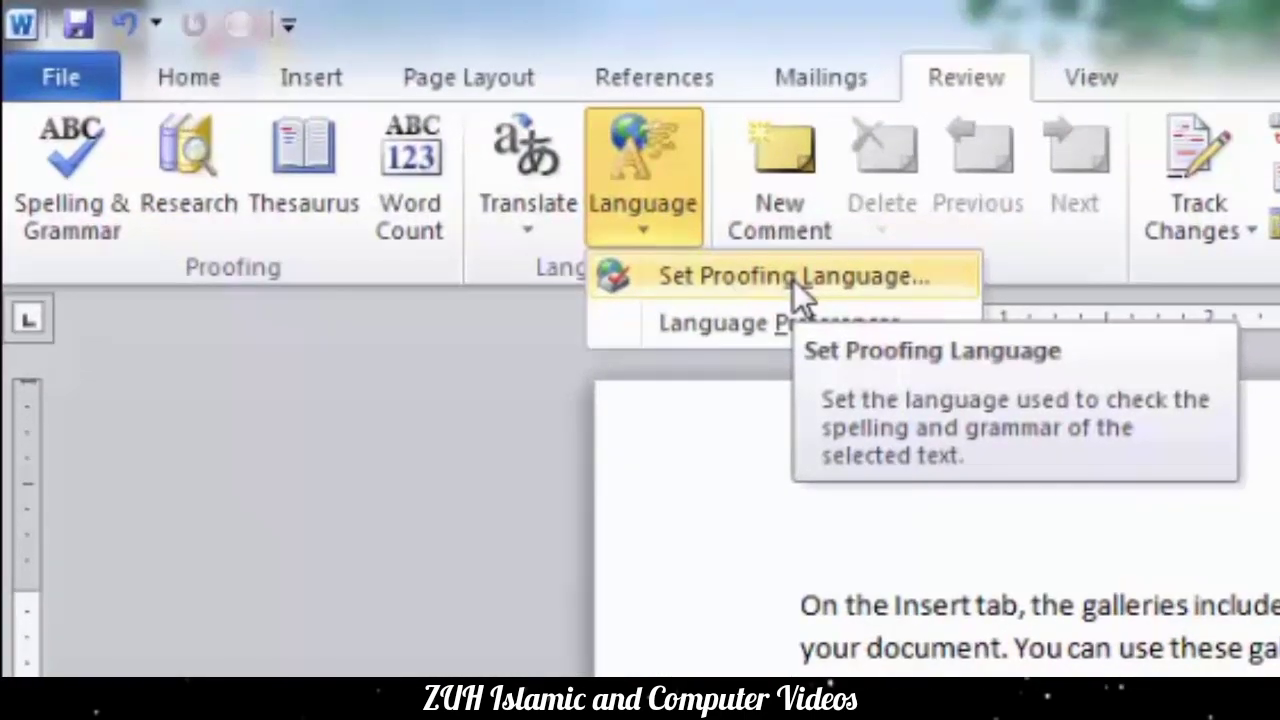
Step: Replace the entire document text with the heading "US"
{"action": "left_click", "coordinate": [934, 603]}
{"action": "key", "text": "ctrl+a"}
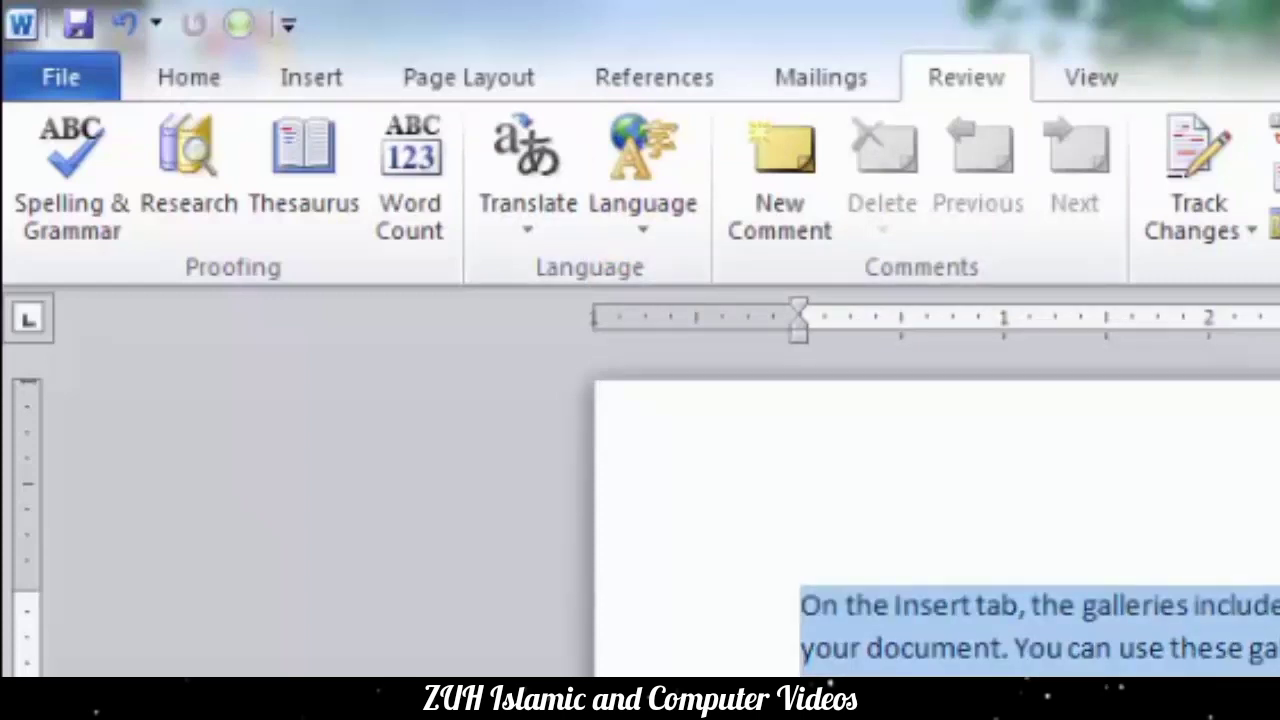
{"action": "type", "text": "us"}
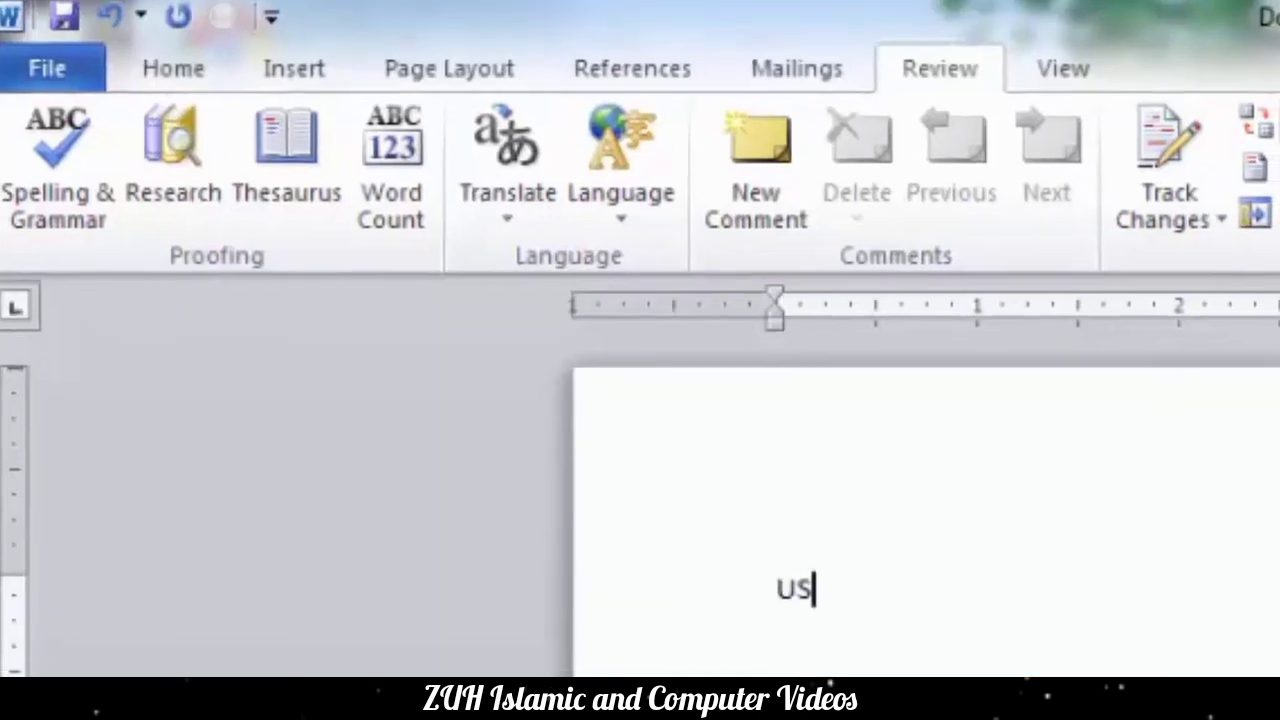
Step: Insert a full-width double line under the "US" heading and add the heading "UK" further down the page
{"action": "key", "text": "Return"}
{"action": "type", "text": "==="}
{"action": "key", "text": "Return"}
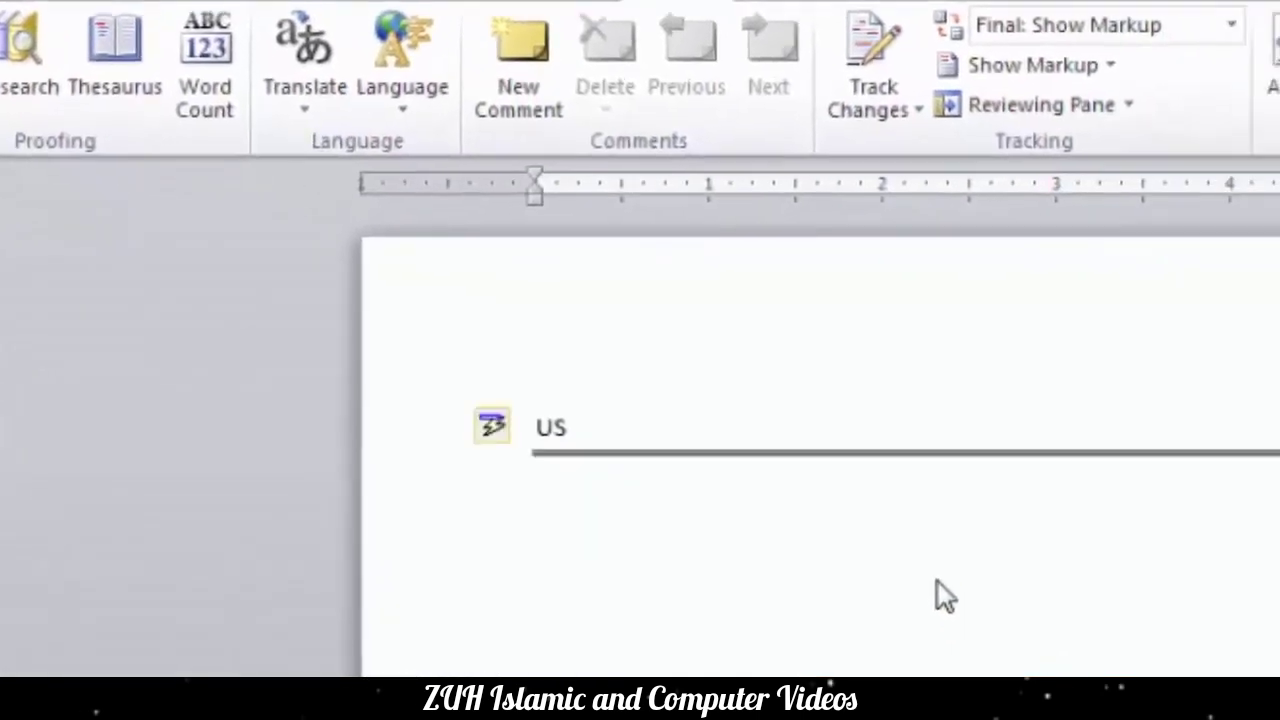
{"action": "type", "text": "UK"}
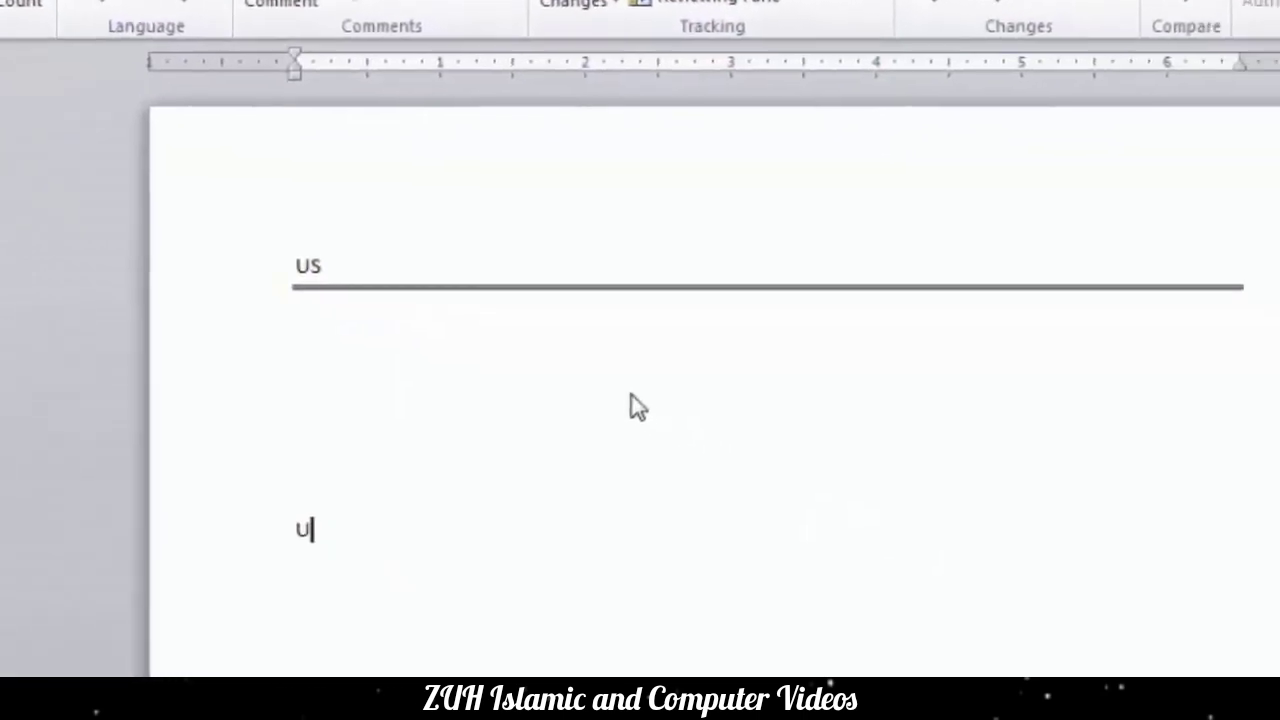